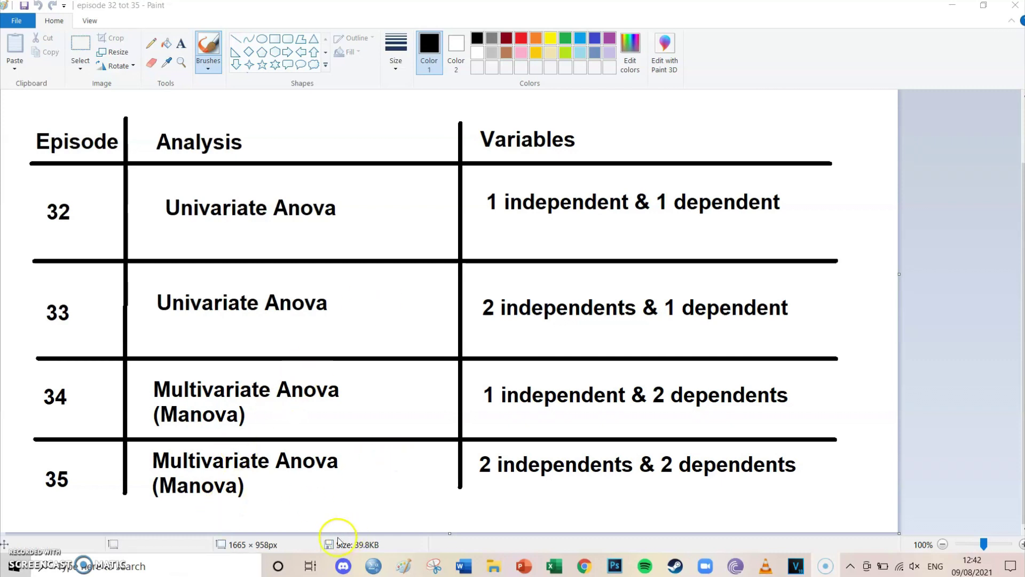
Switch from Paint to the SPSS Data Editor window for anova dataset.sav
{"action": "mouse_move", "coordinate": [371, 567]}
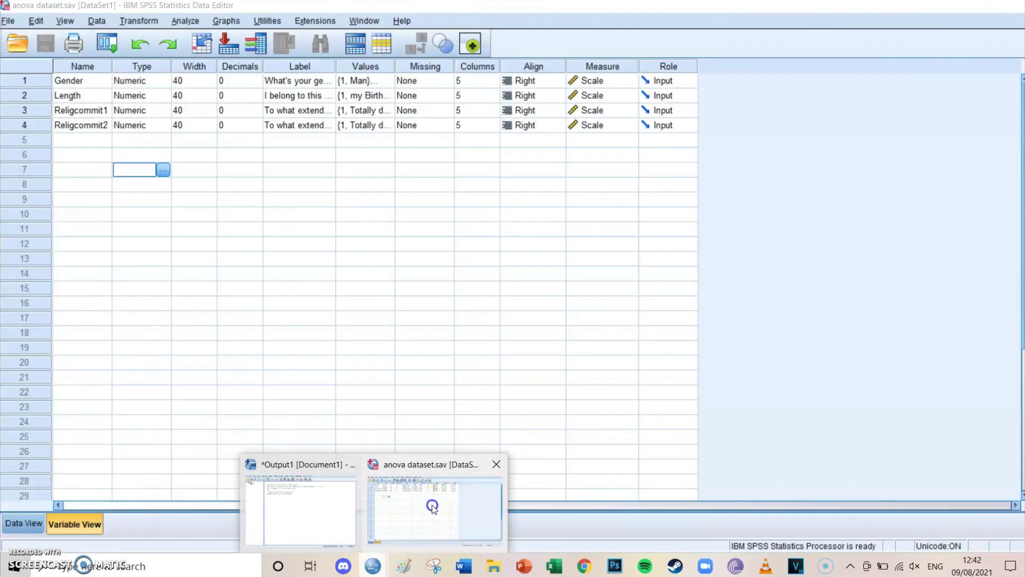
{"action": "left_click", "coordinate": [430, 508]}
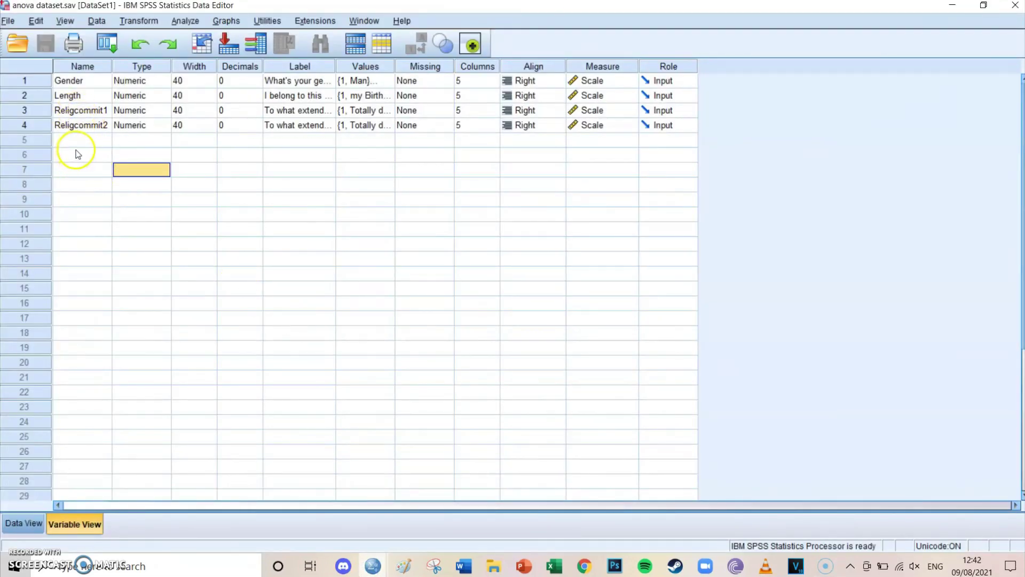
{"action": "left_click", "coordinate": [81, 98]}
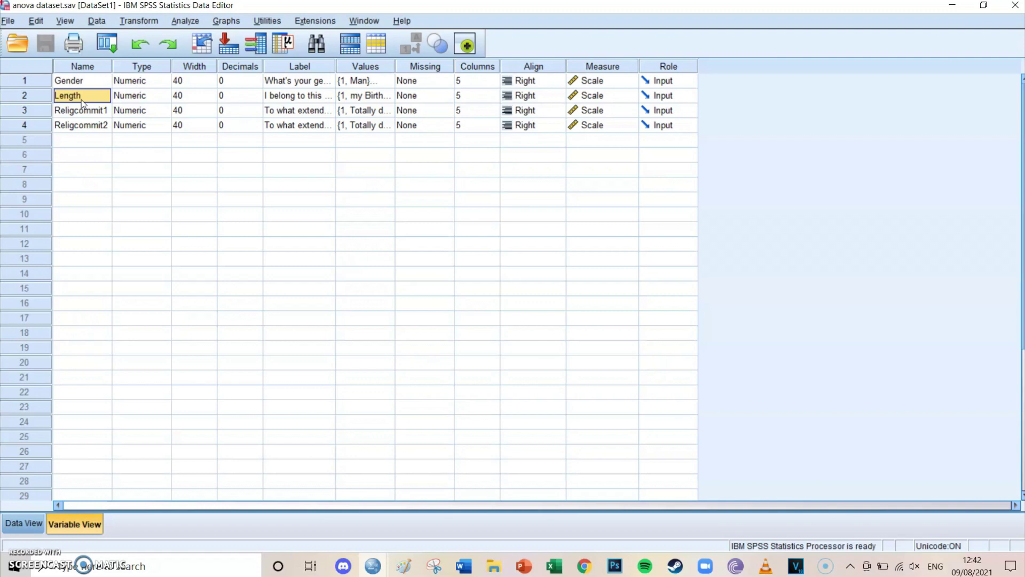
{"action": "left_click", "coordinate": [358, 100]}
{"action": "left_click", "coordinate": [391, 95]}
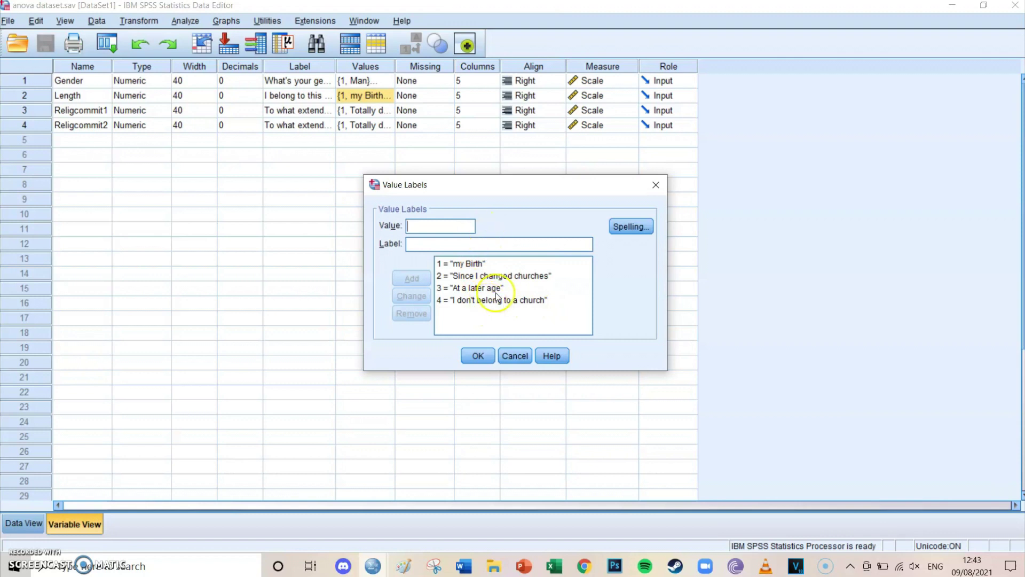
{"action": "left_click", "coordinate": [656, 186]}
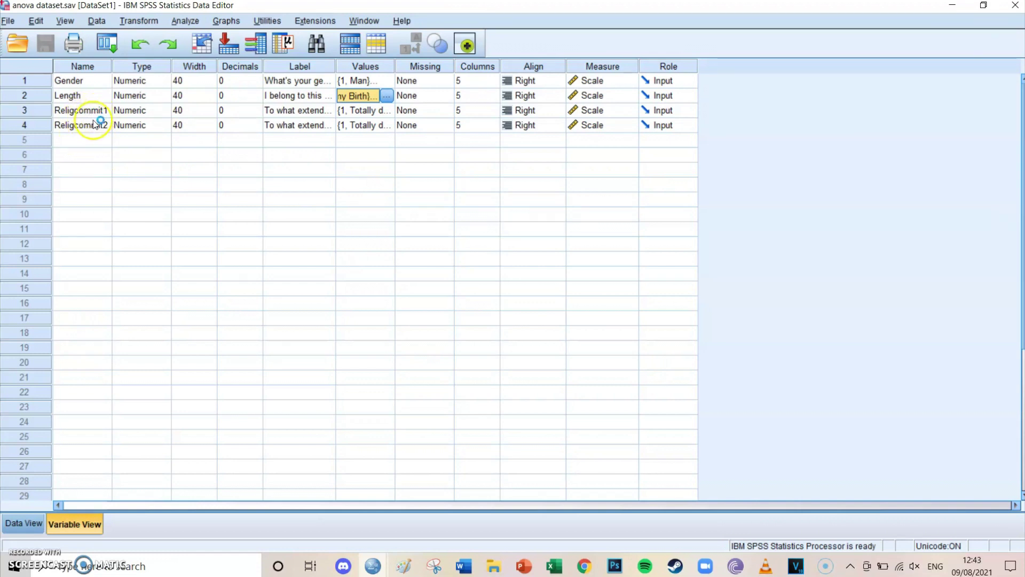
{"action": "left_click", "coordinate": [142, 148]}
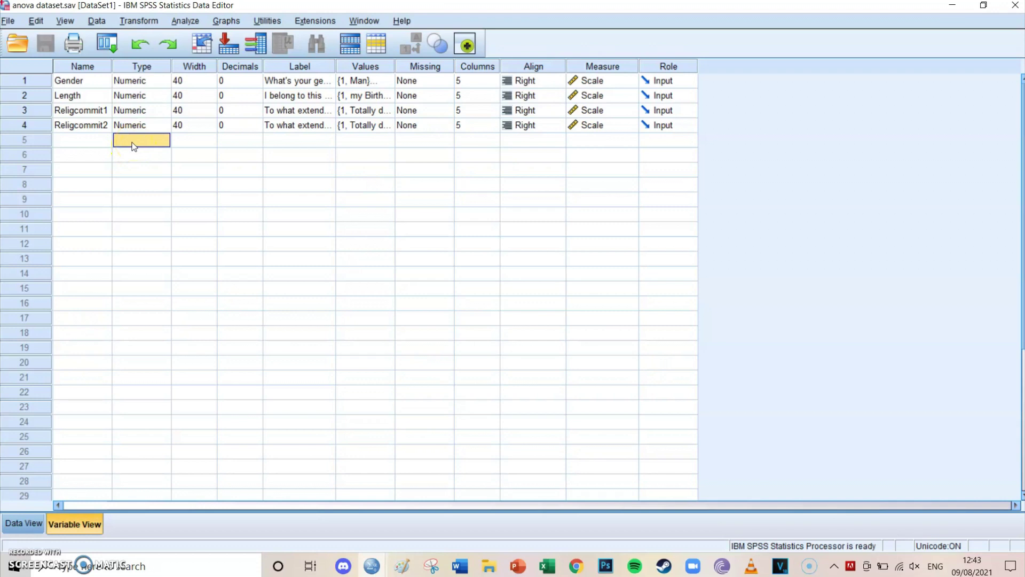
Open the Analyze > General Linear Model > Multivariate dialog
{"action": "left_click", "coordinate": [187, 20]}
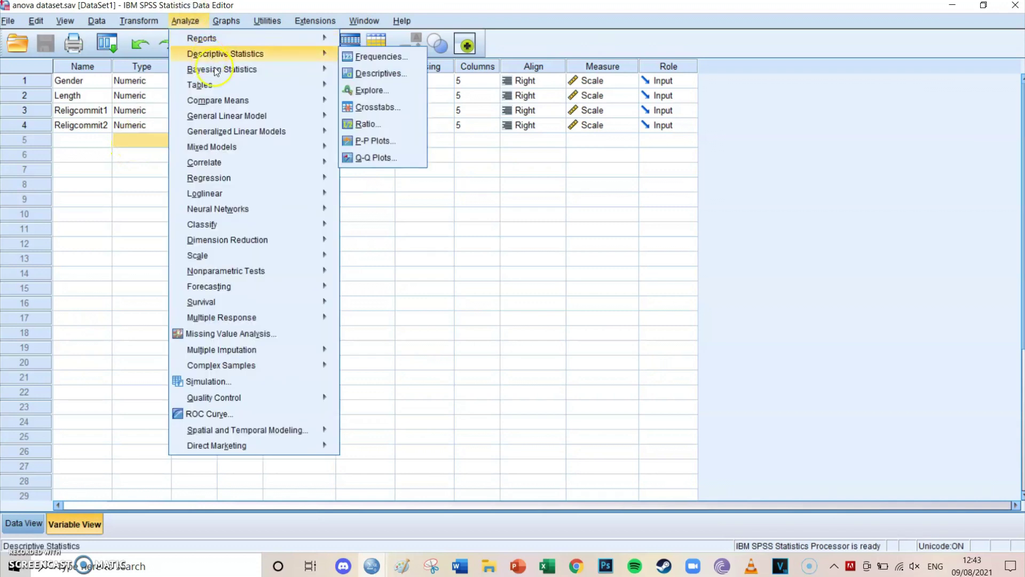
{"action": "mouse_move", "coordinate": [259, 118]}
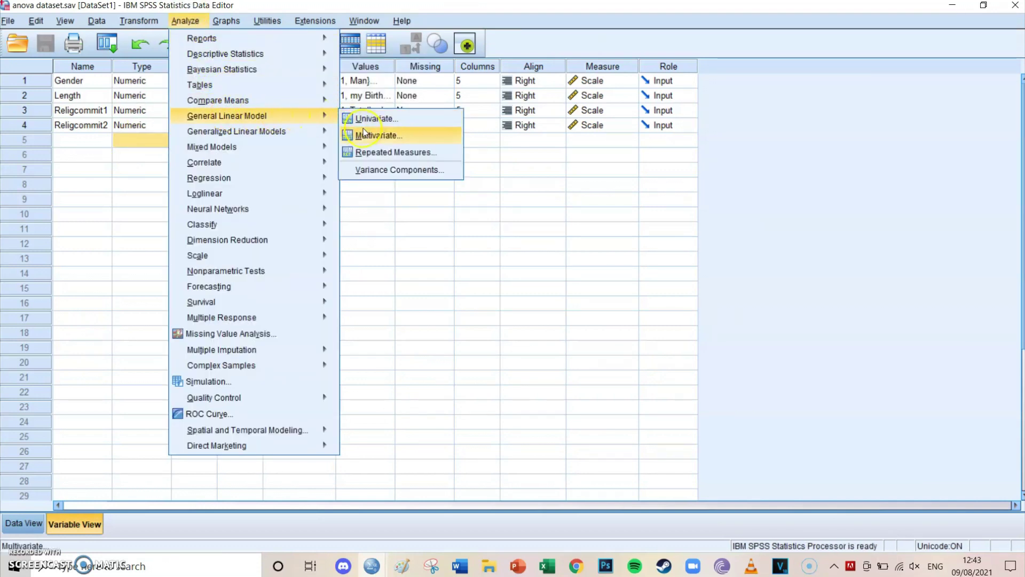
{"action": "left_click", "coordinate": [412, 137]}
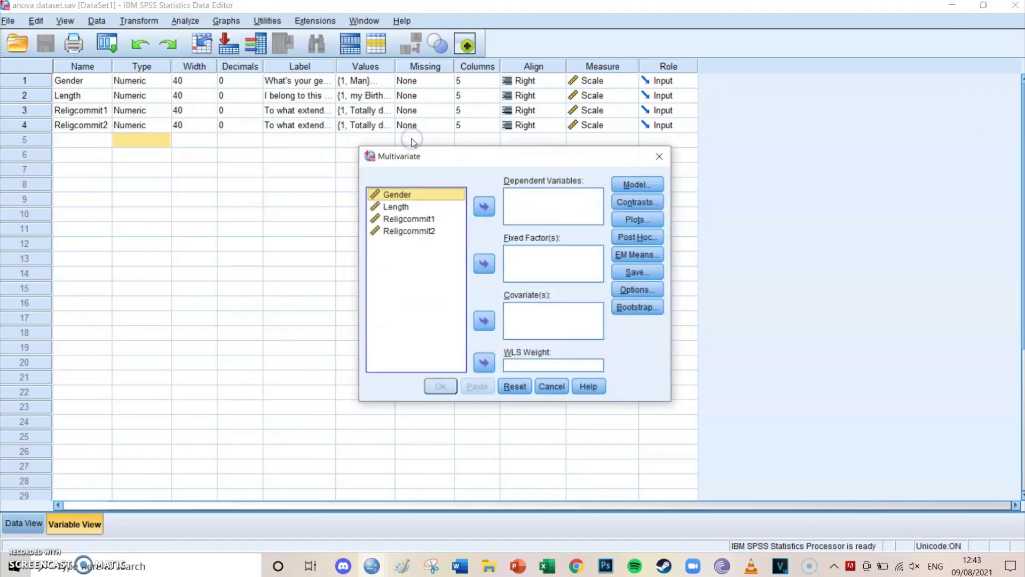
Assign Length as fixed factor and Religcommit1 and Religcommit2 as dependent variables
{"action": "left_click", "coordinate": [406, 207]}
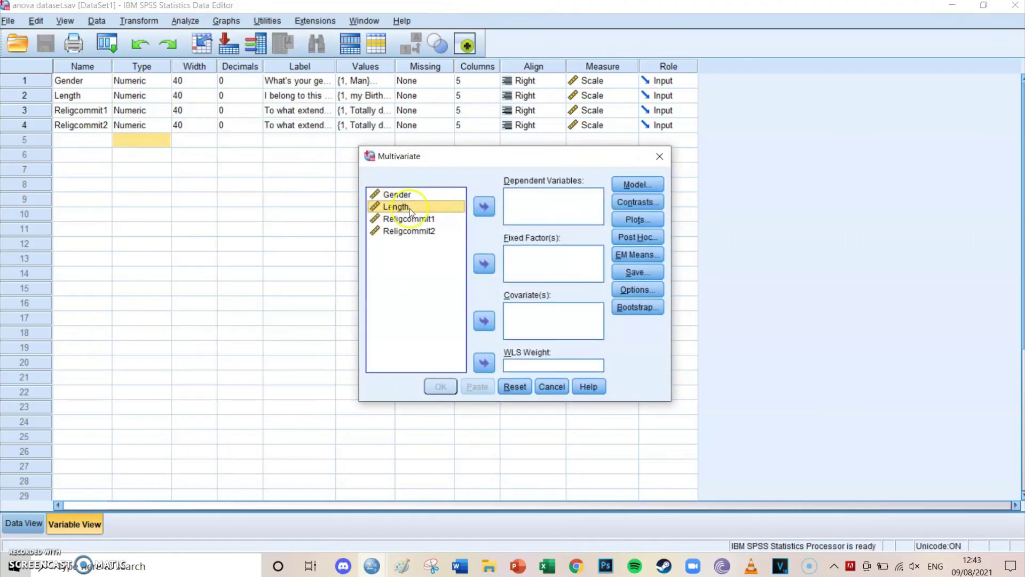
{"action": "left_click", "coordinate": [485, 267]}
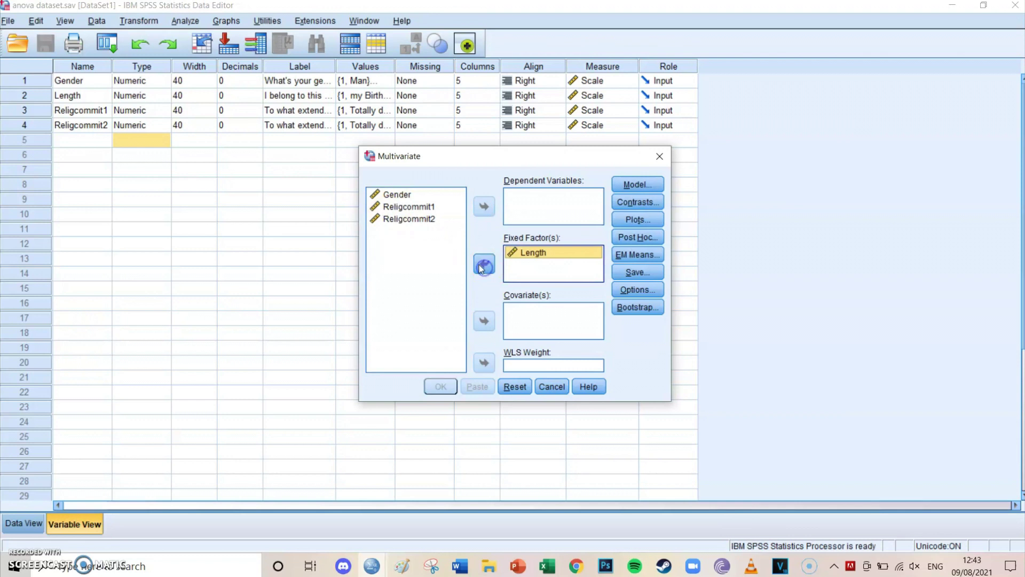
{"action": "left_click", "coordinate": [435, 208]}
{"action": "left_click", "coordinate": [428, 220], "text": "shift"}
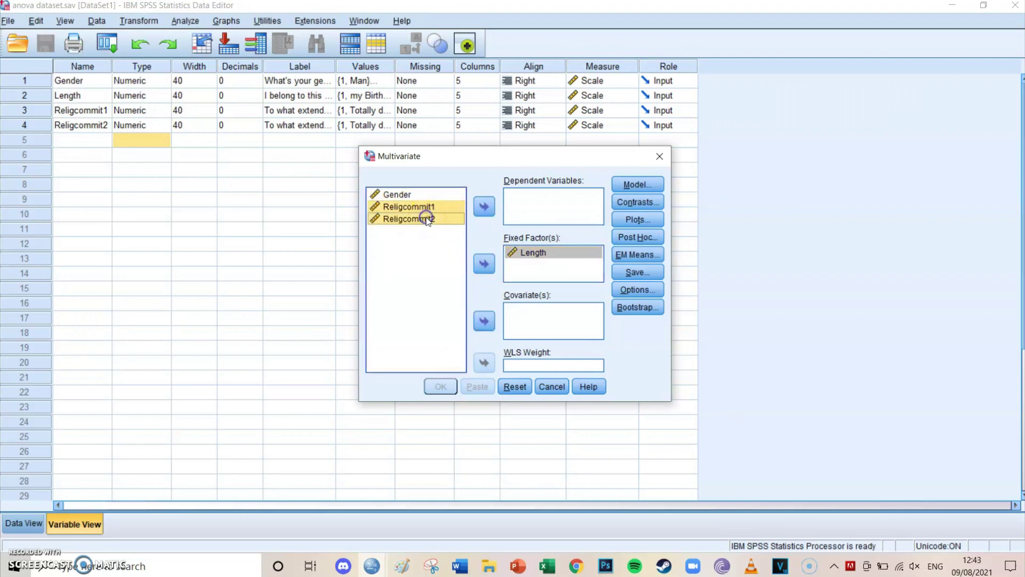
{"action": "left_click", "coordinate": [480, 206]}
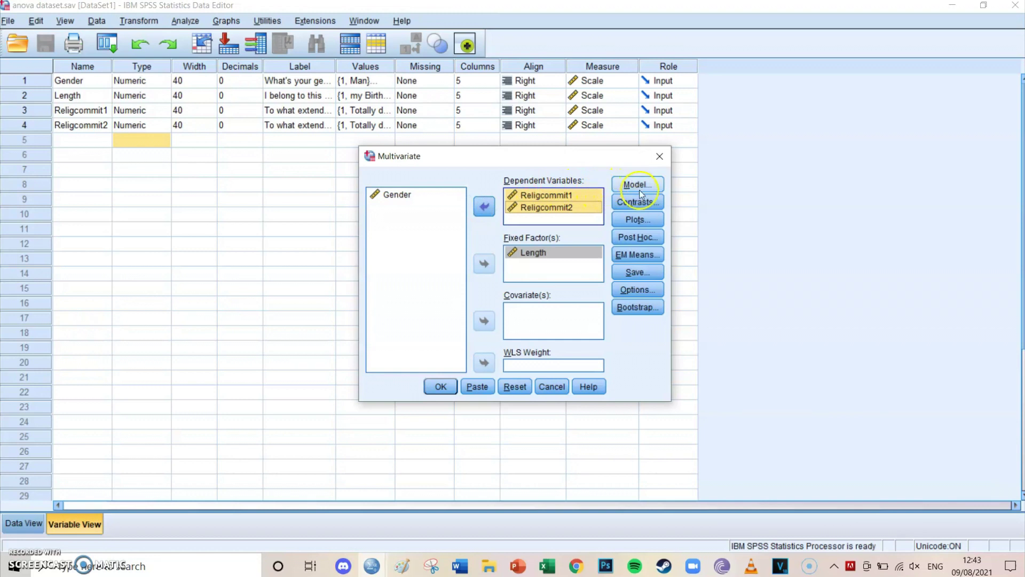
{"action": "left_click", "coordinate": [634, 236]}
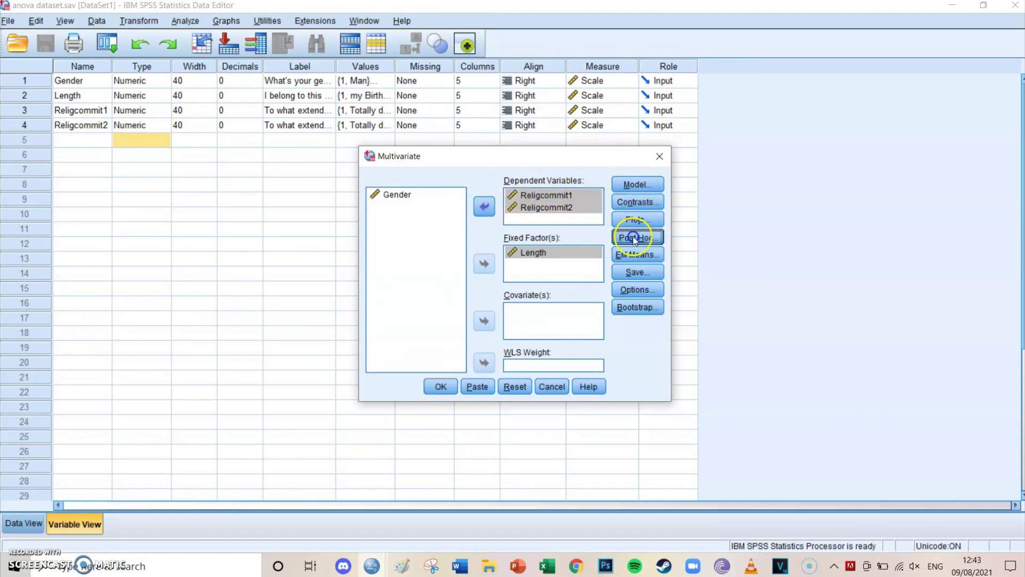
Request LSD post hoc tests for Length
{"action": "double_click", "coordinate": [416, 163]}
{"action": "left_click", "coordinate": [393, 262]}
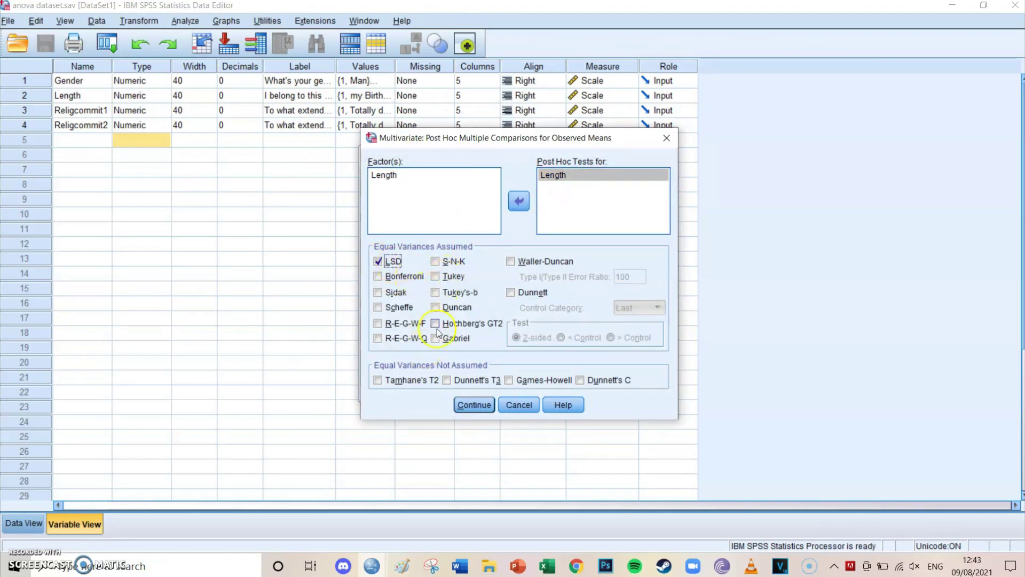
{"action": "left_click", "coordinate": [473, 405]}
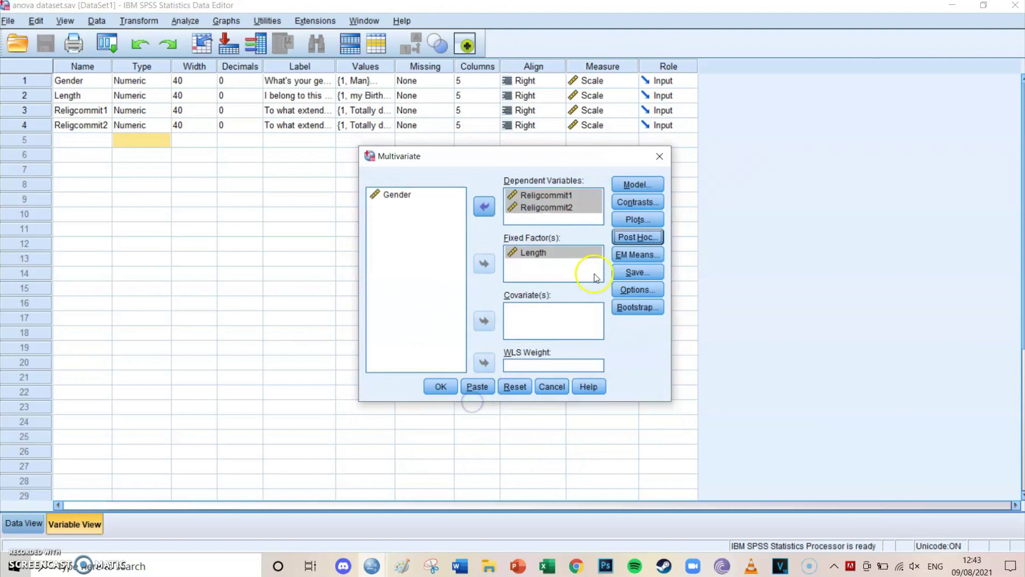
Display estimated marginal means for Length and compare main effects
{"action": "left_click", "coordinate": [637, 256]}
{"action": "left_click", "coordinate": [442, 249]}
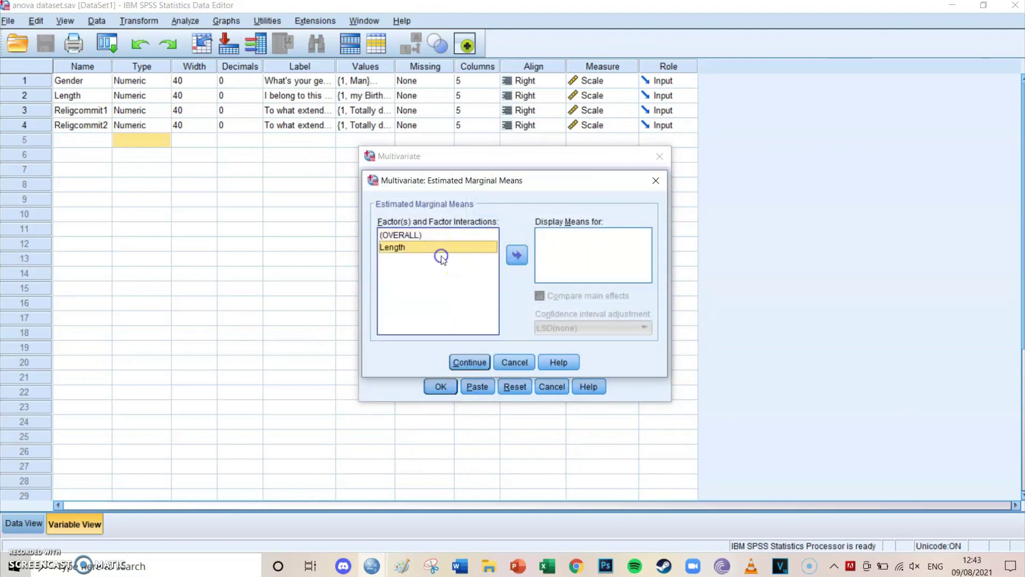
{"action": "left_click", "coordinate": [516, 254]}
{"action": "left_click", "coordinate": [541, 295]}
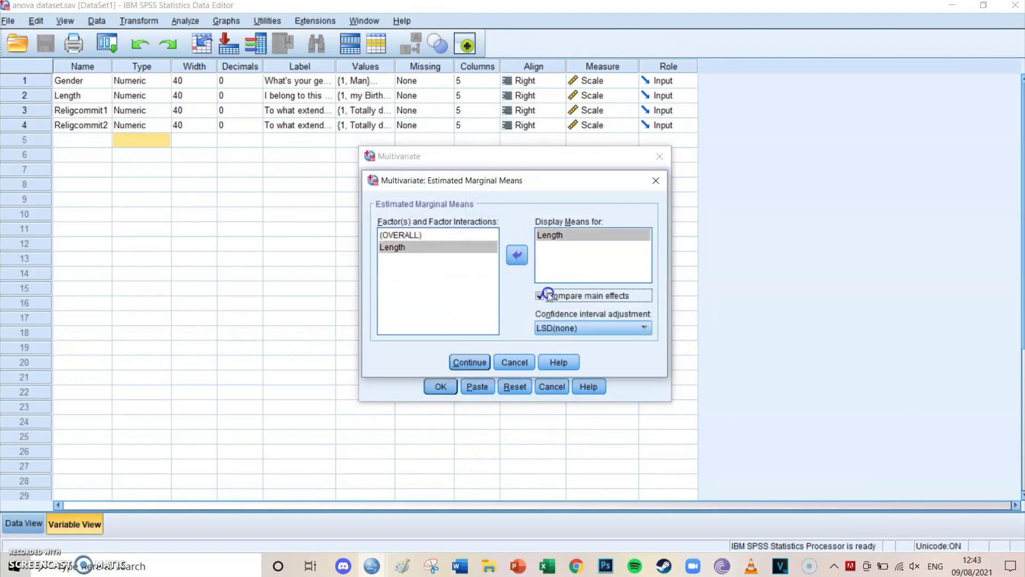
{"action": "left_click", "coordinate": [469, 363]}
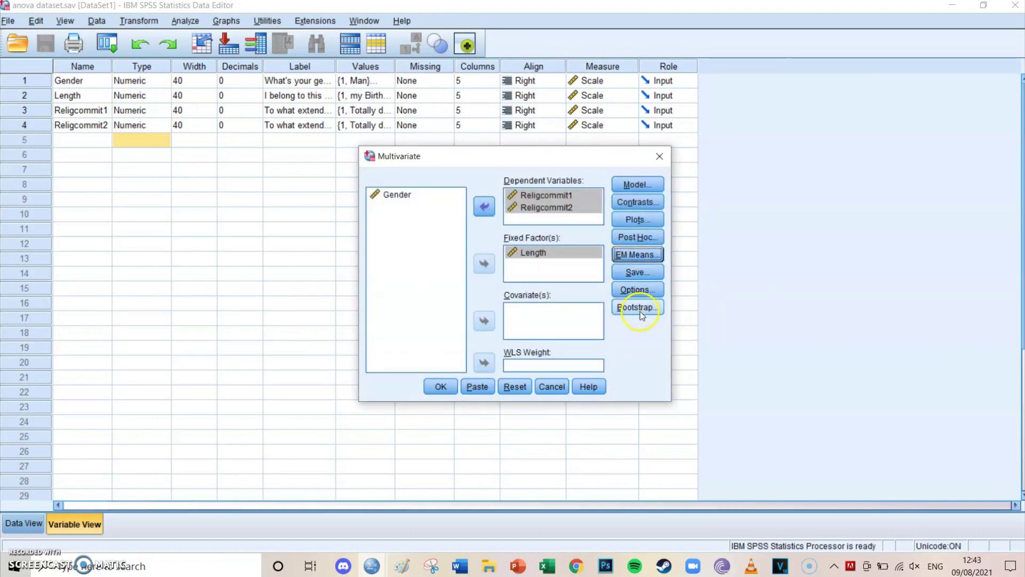
Add descriptives, effect size, observed power, parameter estimates and homogeneity tests, then paste the syntax
{"action": "left_click", "coordinate": [636, 290]}
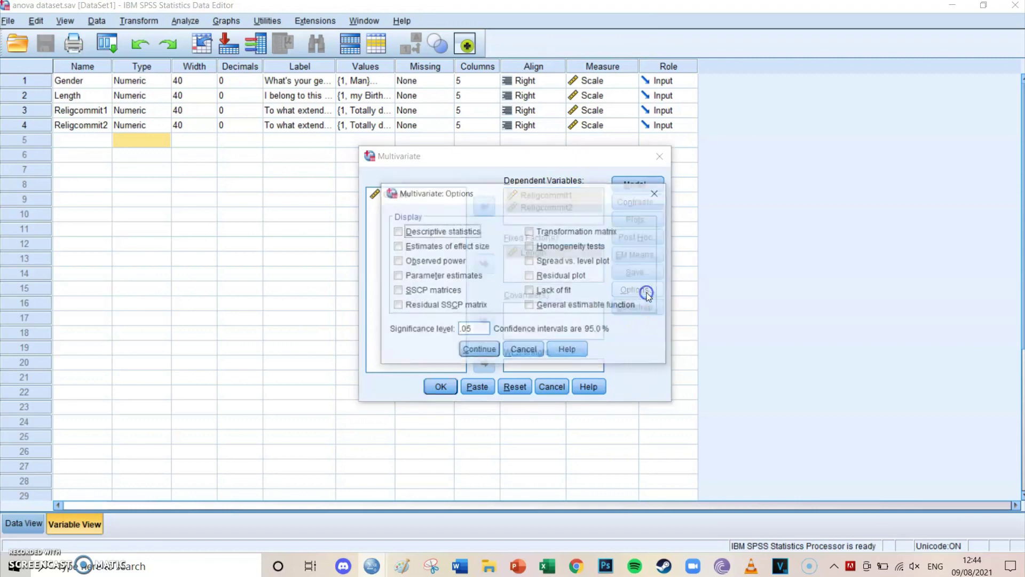
{"action": "left_click", "coordinate": [435, 233]}
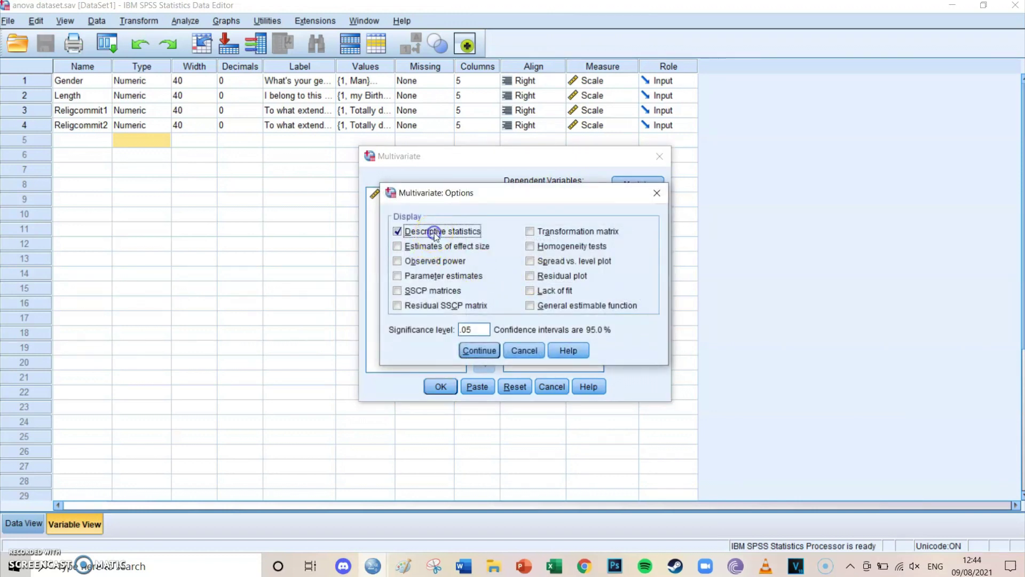
{"action": "left_click", "coordinate": [444, 246]}
{"action": "left_click", "coordinate": [442, 261]}
{"action": "left_click", "coordinate": [442, 276]}
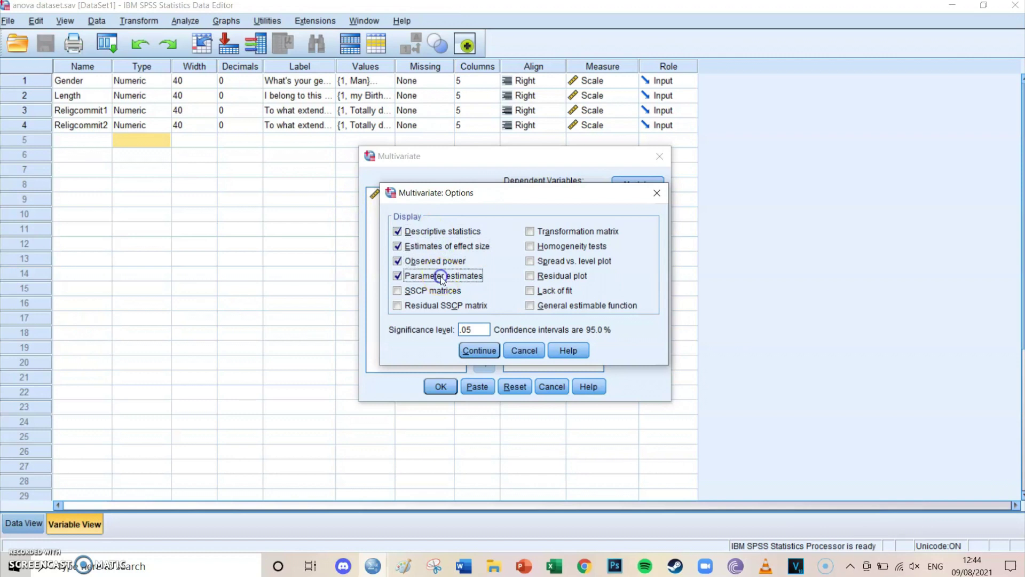
{"action": "left_click", "coordinate": [549, 248]}
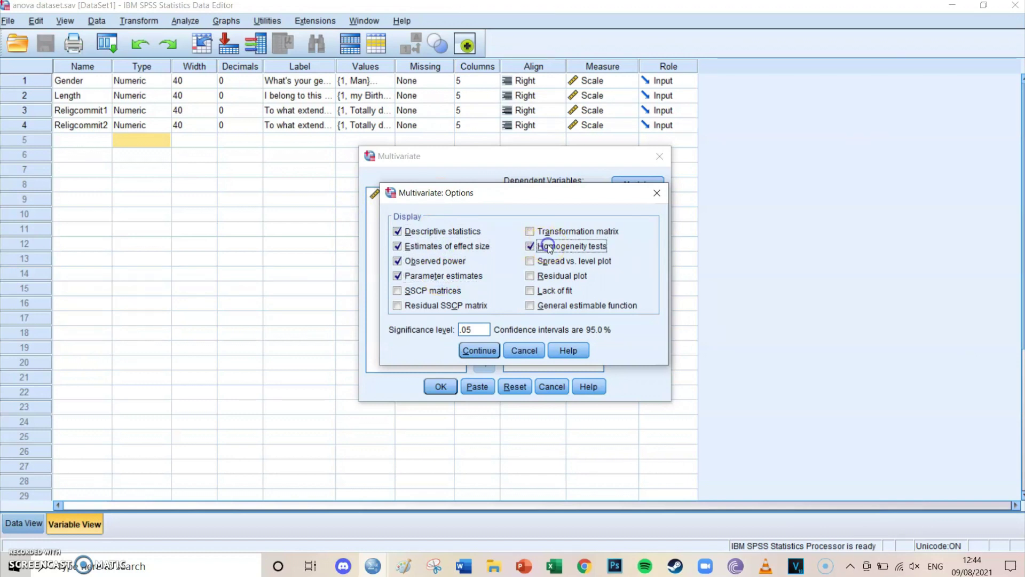
{"action": "left_click", "coordinate": [470, 350]}
{"action": "left_click", "coordinate": [470, 392]}
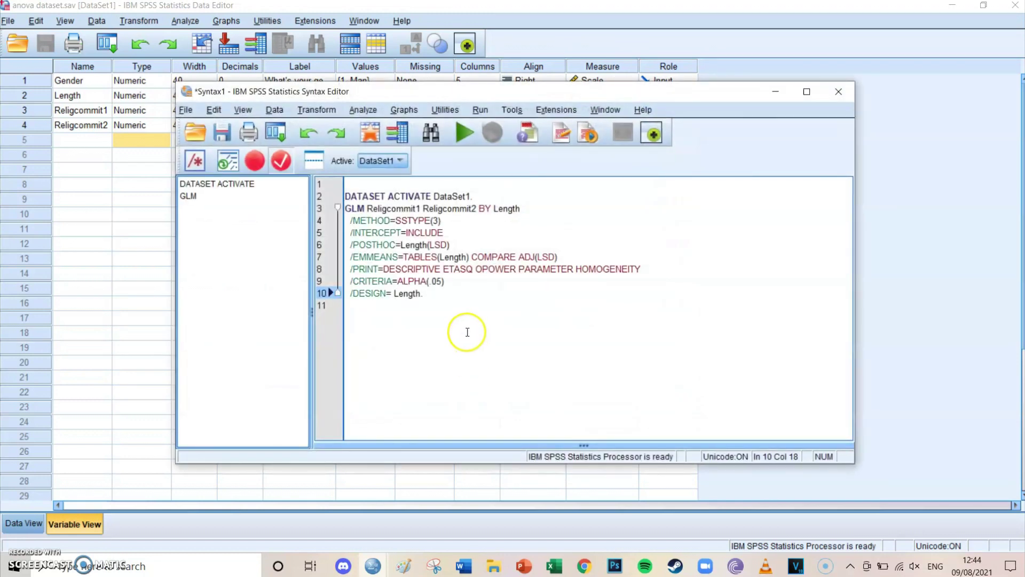
Insert a blank line after DATASET ACTIVATE and run the selected GLM command lines 4–11
{"action": "left_click", "coordinate": [502, 196]}
{"action": "key", "text": "Return"}
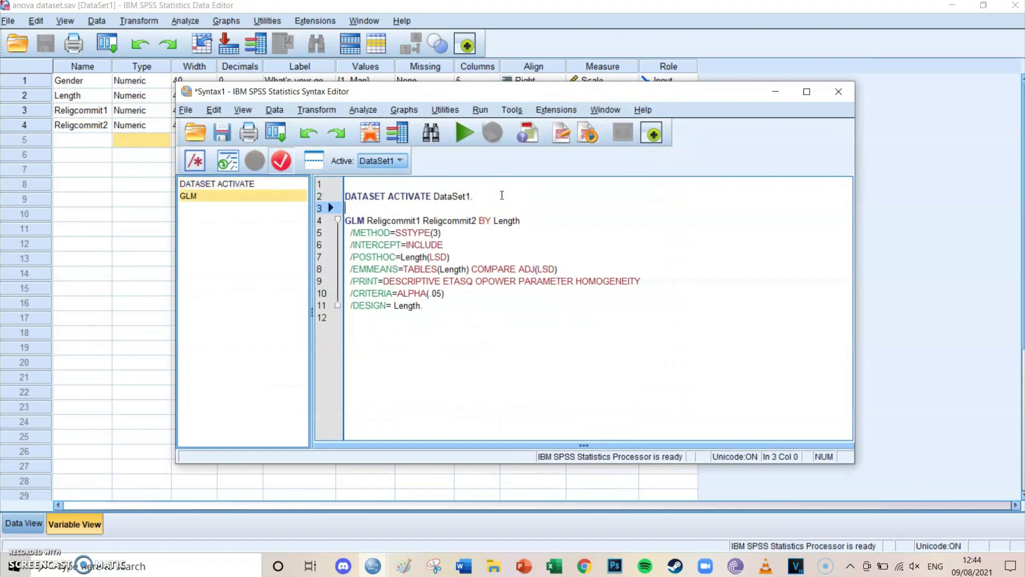
{"action": "left_click_drag", "start_coordinate": [435, 309], "coordinate": [347, 220]}
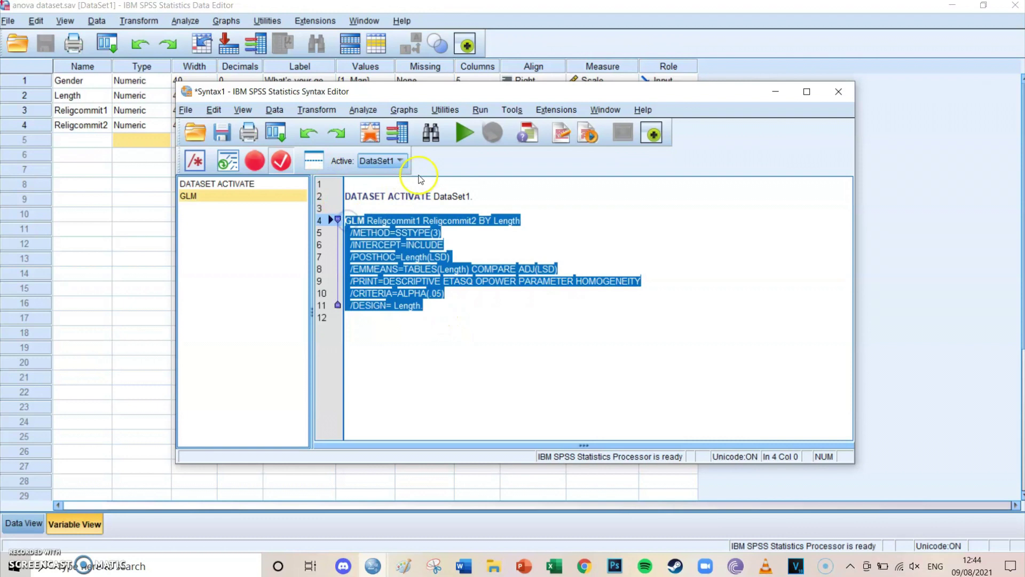
{"action": "left_click", "coordinate": [465, 134]}
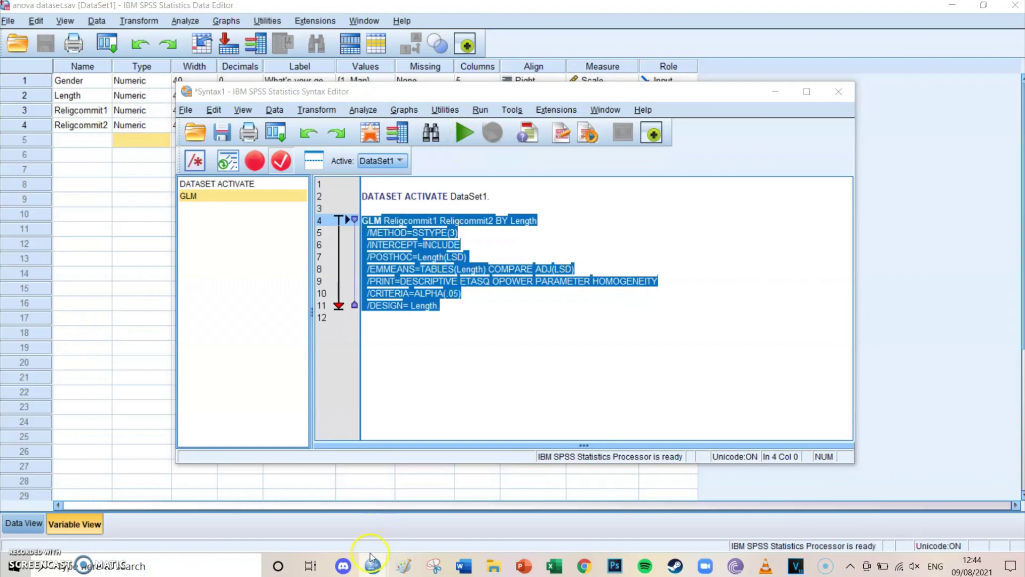
{"action": "mouse_move", "coordinate": [372, 560]}
{"action": "left_click", "coordinate": [229, 505]}
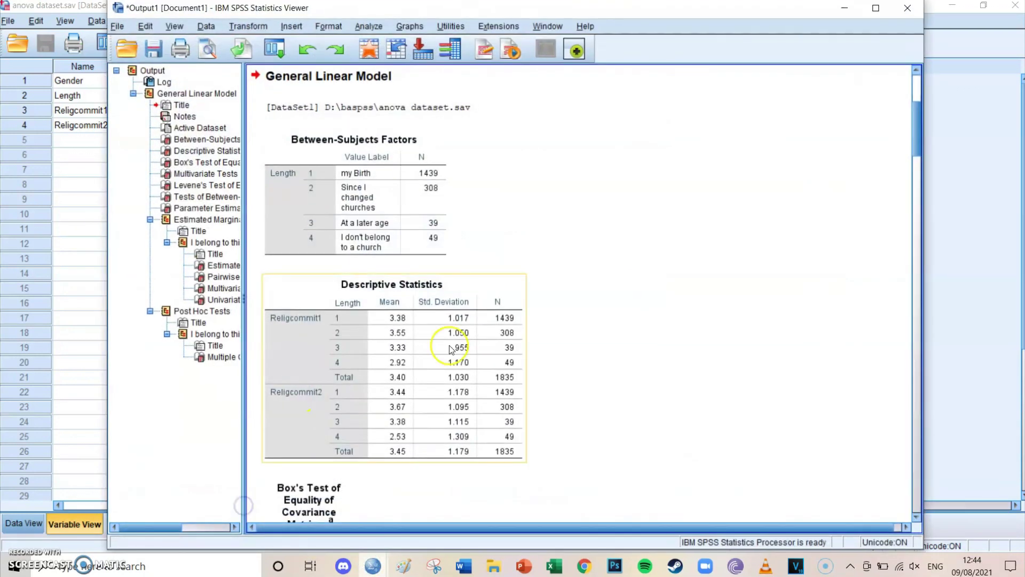
{"action": "left_click", "coordinate": [431, 168]}
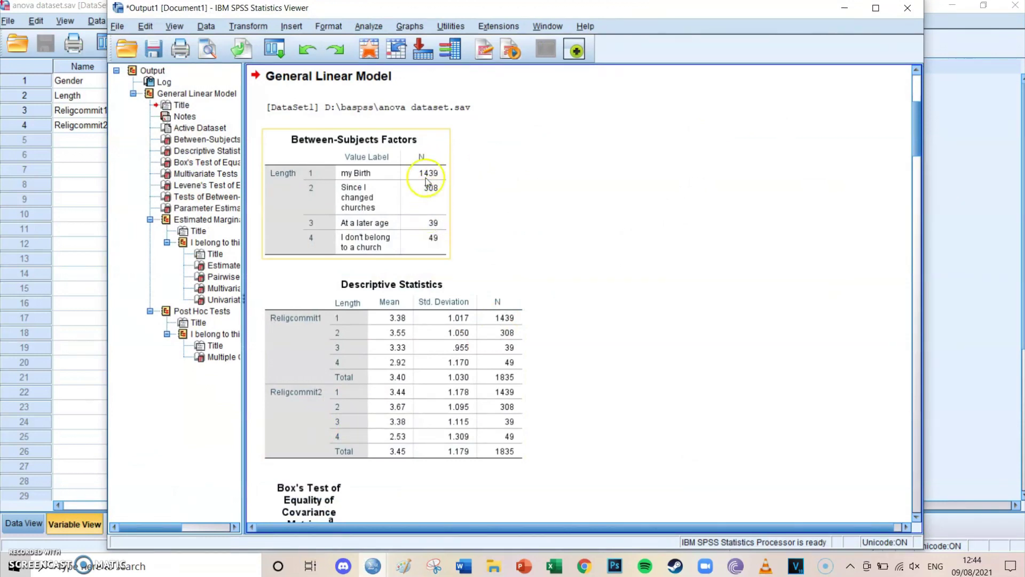
{"action": "left_click", "coordinate": [478, 218]}
{"action": "left_click", "coordinate": [398, 321]}
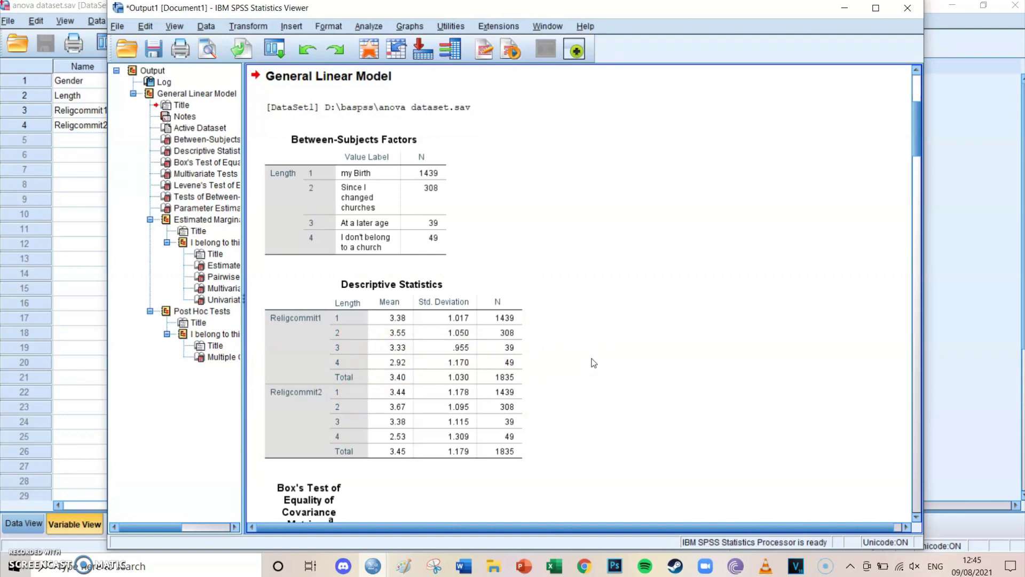
Inspect the Box's Test of Equality of Covariance Matrices table and its Sig. value
{"action": "scroll", "coordinate": [593, 363], "scroll_direction": "down", "scroll_amount": 5}
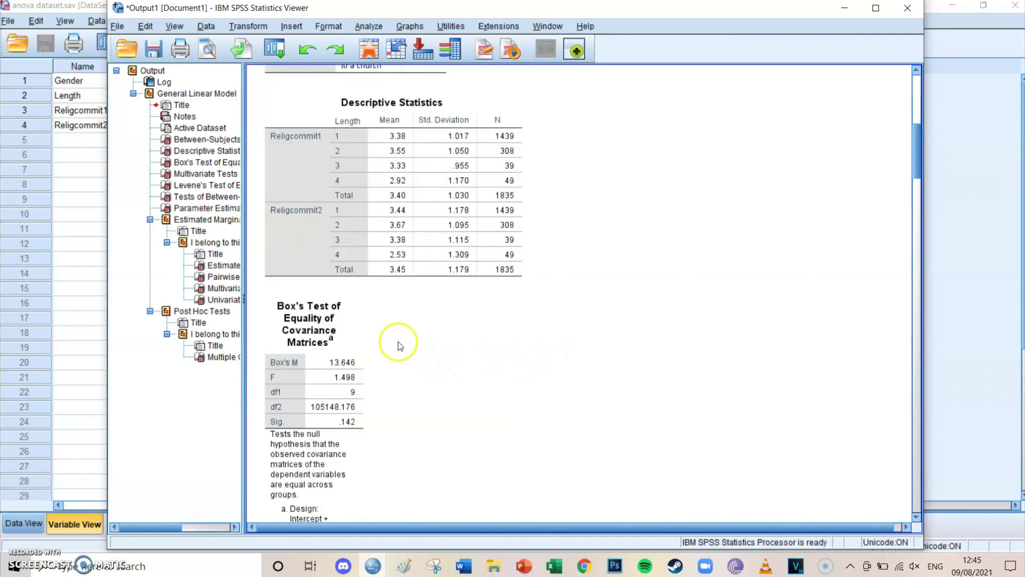
{"action": "left_click", "coordinate": [360, 328]}
{"action": "left_click", "coordinate": [351, 426]}
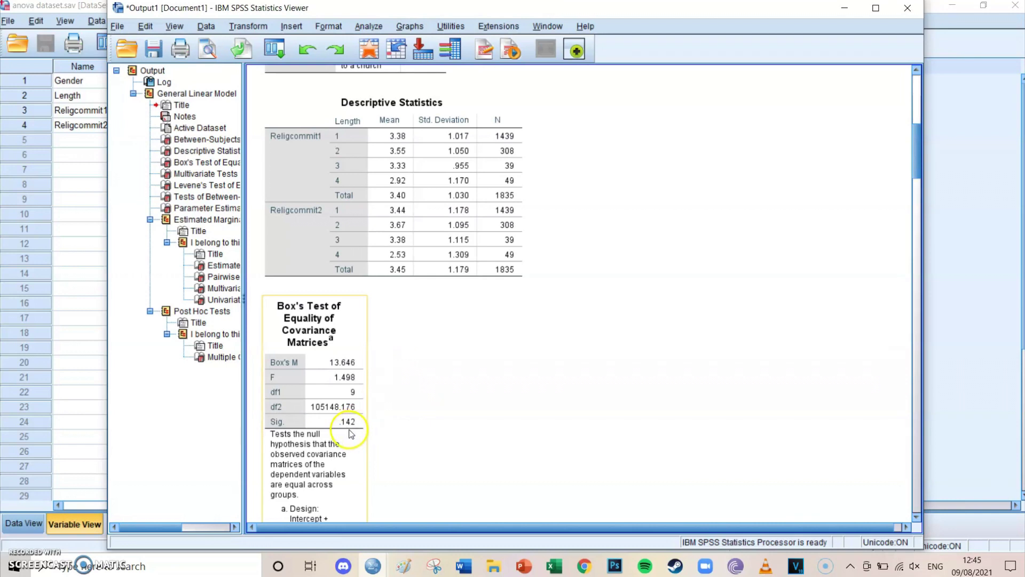
{"action": "left_click", "coordinate": [385, 419]}
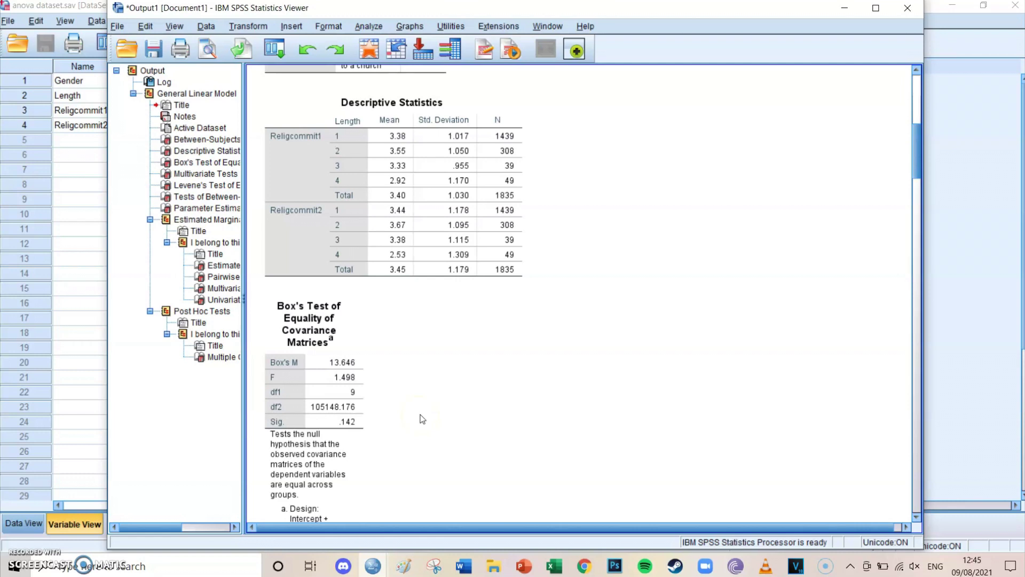
{"action": "left_click", "coordinate": [337, 423]}
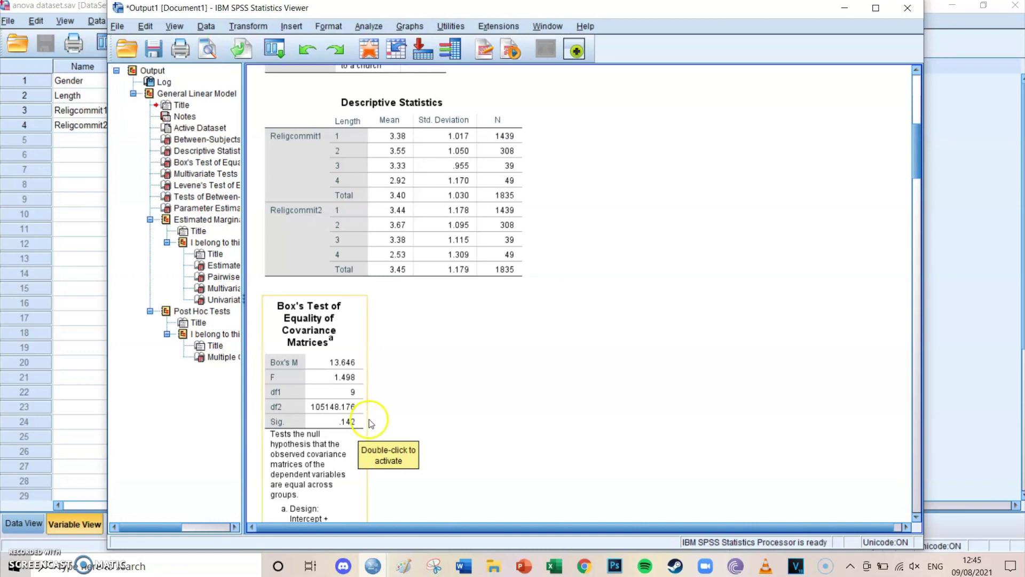
{"action": "left_click", "coordinate": [423, 424]}
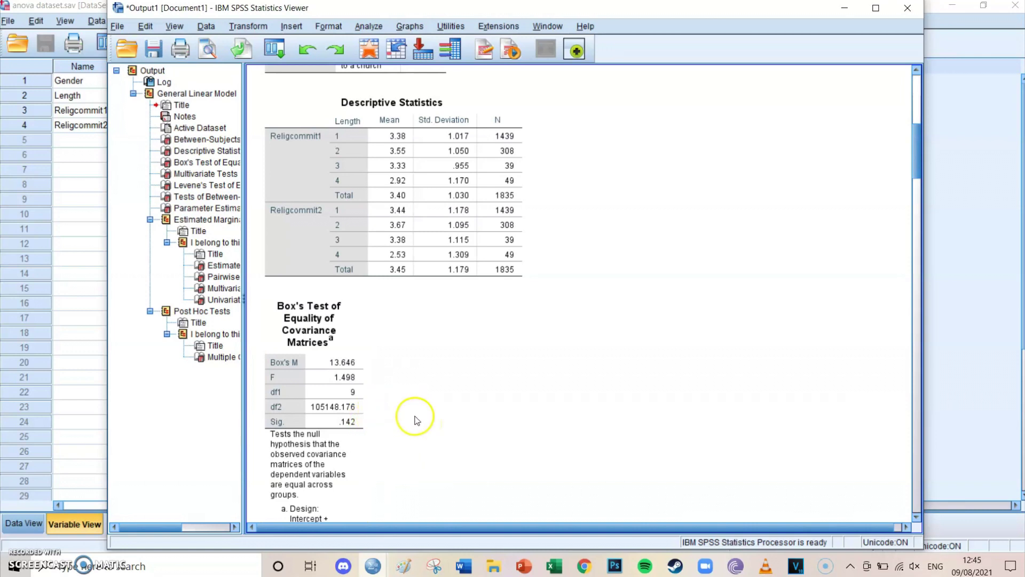
Select and review the Multivariate Tests table, then scroll on toward Levene's Test
{"action": "scroll", "coordinate": [419, 413], "scroll_direction": "down", "scroll_amount": 10}
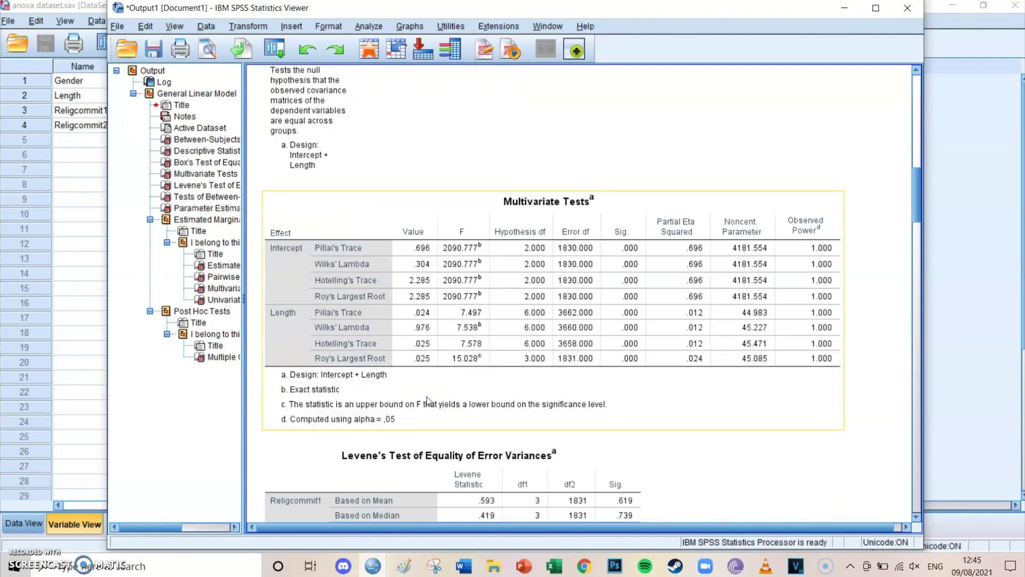
{"action": "left_click", "coordinate": [433, 166]}
{"action": "left_click", "coordinate": [506, 196]}
{"action": "scroll", "coordinate": [641, 318], "scroll_direction": "up", "scroll_amount": 7}
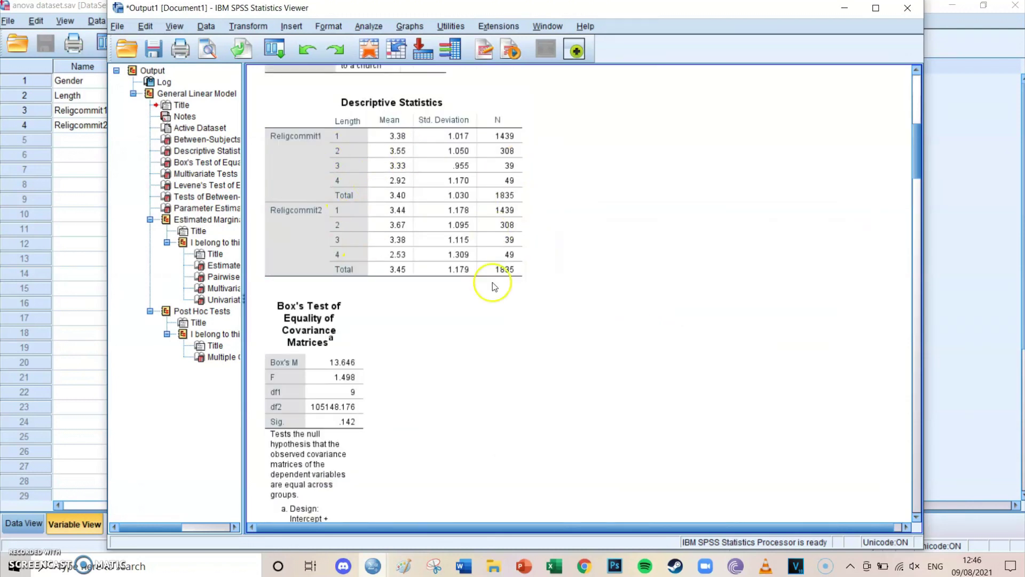
{"action": "scroll", "coordinate": [466, 307], "scroll_direction": "down", "scroll_amount": 1}
{"action": "scroll", "coordinate": [466, 307], "scroll_direction": "down", "scroll_amount": 5}
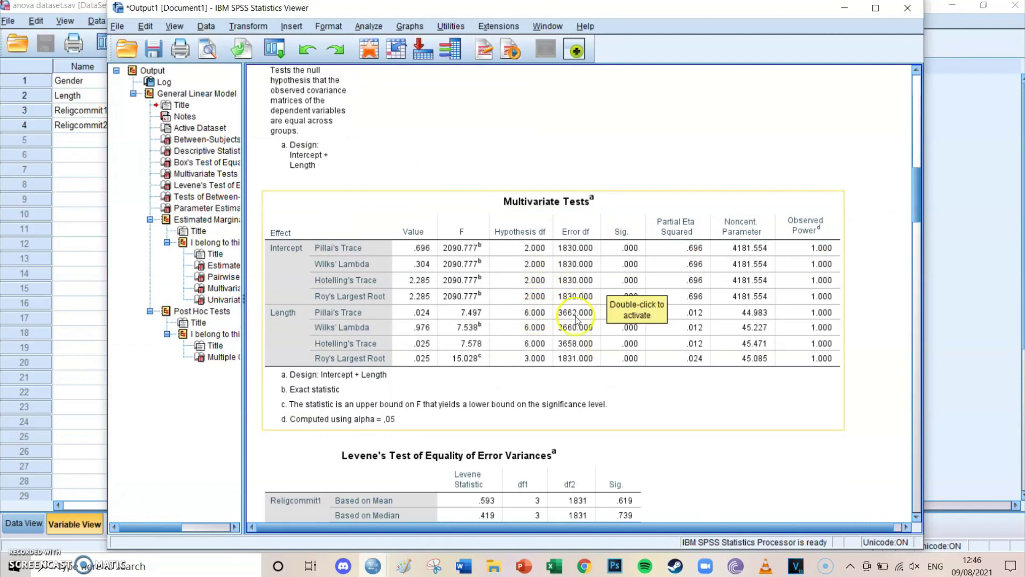
{"action": "scroll", "coordinate": [659, 358], "scroll_direction": "down", "scroll_amount": 3}
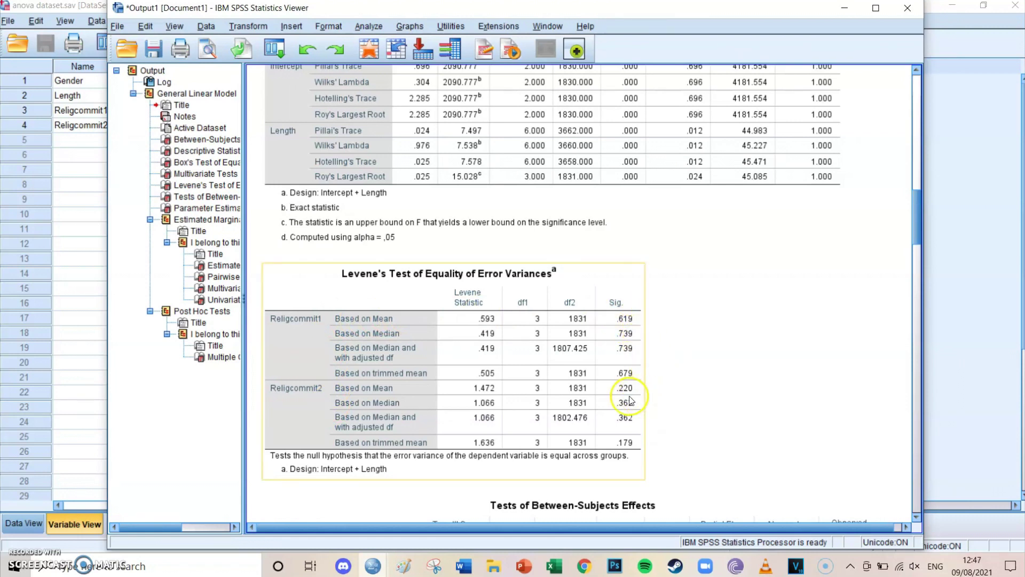
Deselect Levene's Test table and move on to Tests of Between-Subjects Effects
{"action": "left_click", "coordinate": [691, 374]}
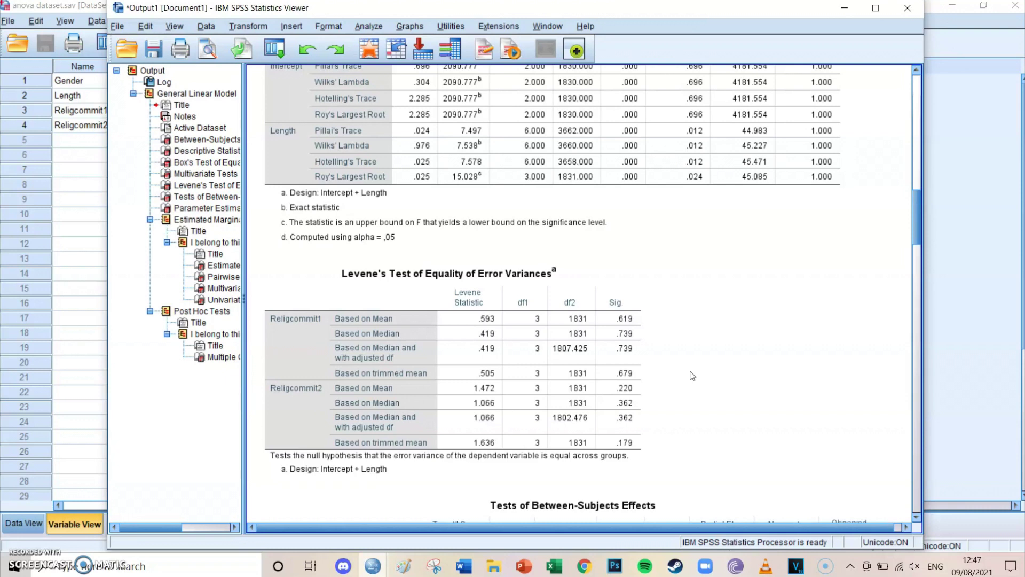
{"action": "scroll", "coordinate": [692, 375], "scroll_direction": "down", "scroll_amount": 6}
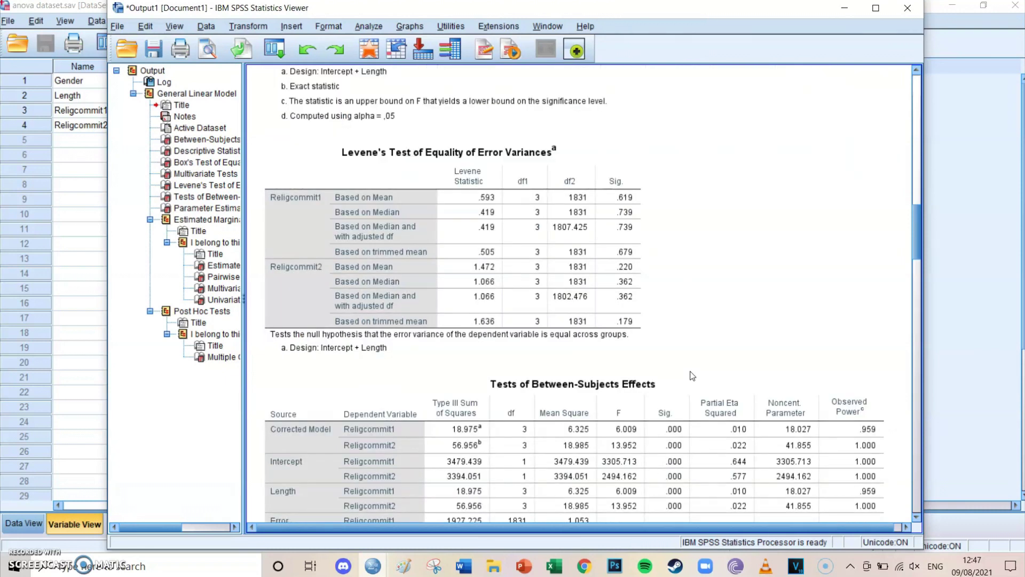
Scroll past Between-Subjects Effects and Parameter Estimates to the Estimated Marginal Means estimates table
{"action": "scroll", "coordinate": [692, 376], "scroll_direction": "down", "scroll_amount": 2}
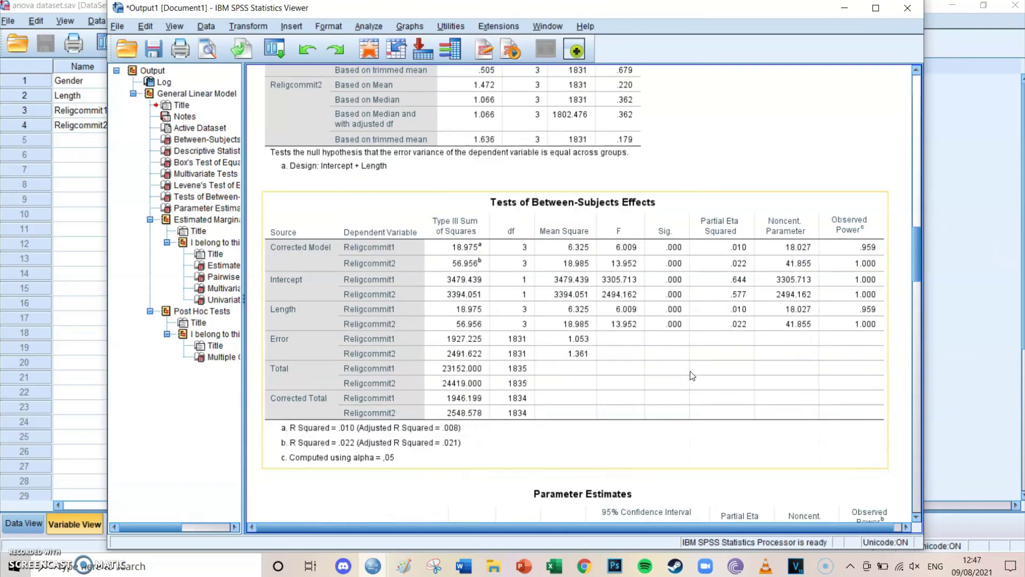
{"action": "scroll", "coordinate": [682, 404], "scroll_direction": "down", "scroll_amount": 2}
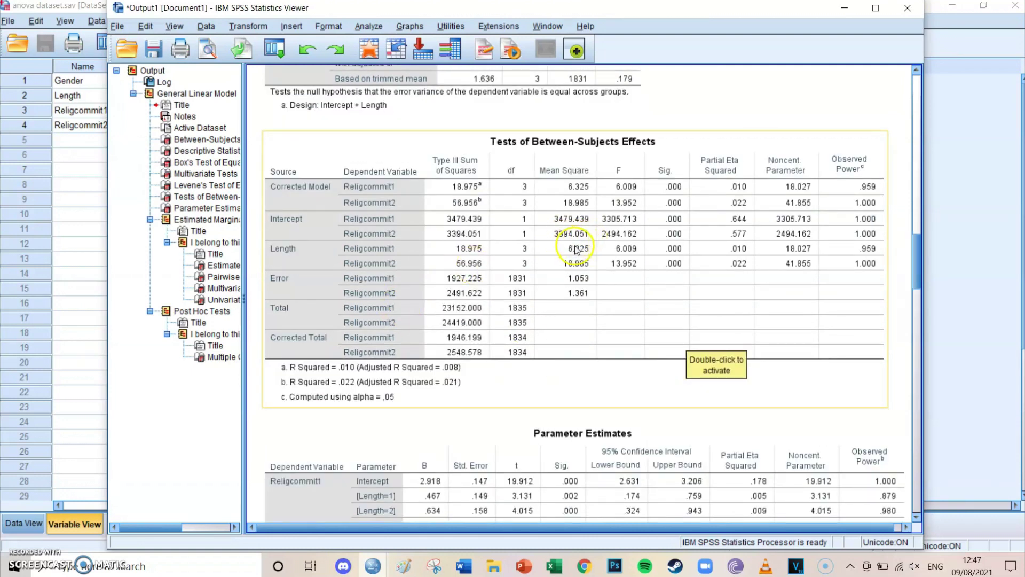
{"action": "scroll", "coordinate": [577, 248], "scroll_direction": "down", "scroll_amount": 2}
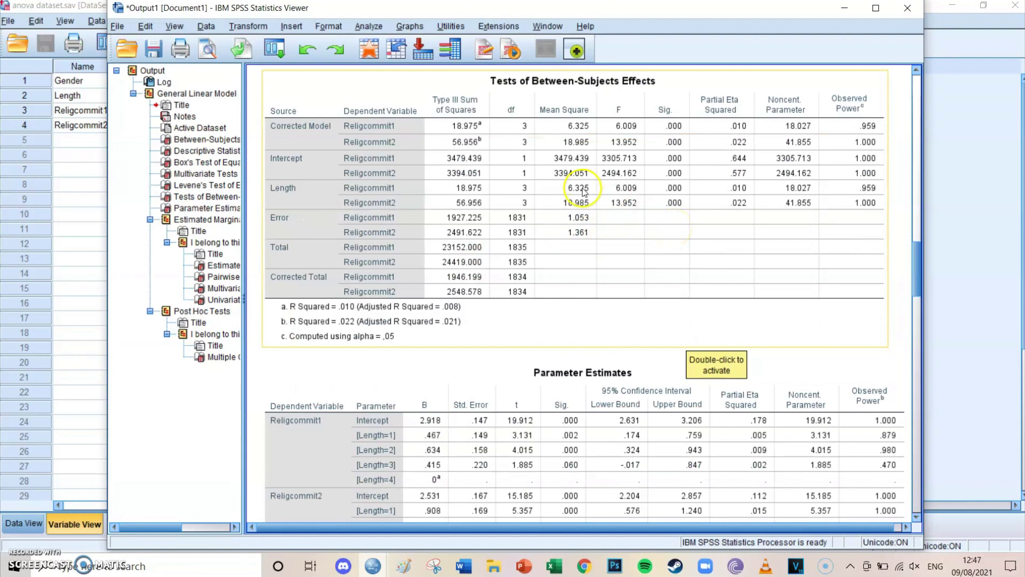
{"action": "scroll", "coordinate": [584, 192], "scroll_direction": "down", "scroll_amount": 4}
{"action": "scroll", "coordinate": [620, 309], "scroll_direction": "down", "scroll_amount": 10}
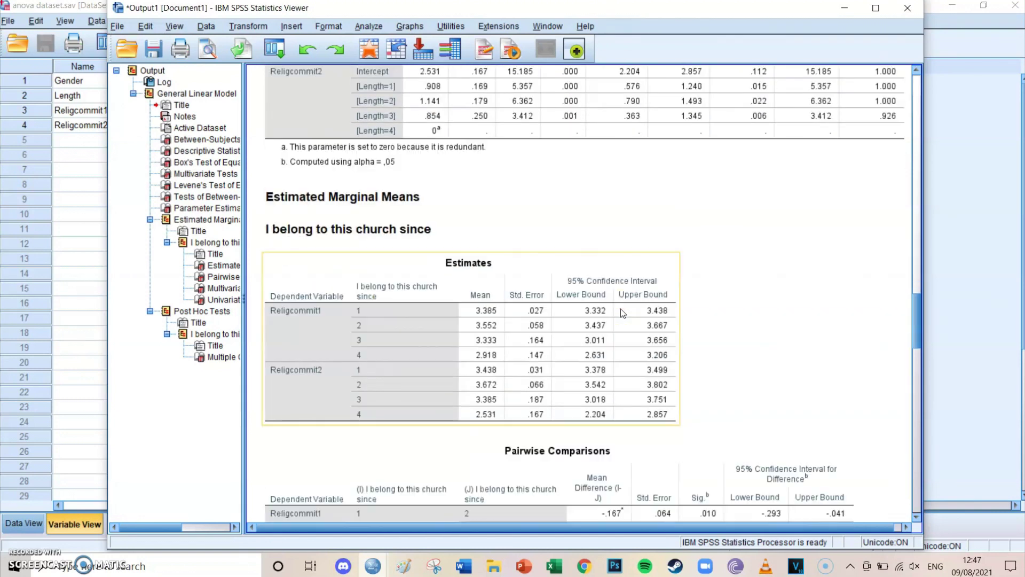
Scroll to the Multiple Comparisons table and back up to the Post Hoc Tests heading
{"action": "scroll", "coordinate": [621, 313], "scroll_direction": "down", "scroll_amount": 2}
{"action": "scroll", "coordinate": [621, 312], "scroll_direction": "down", "scroll_amount": 12}
{"action": "scroll", "coordinate": [620, 308], "scroll_direction": "down", "scroll_amount": 14}
{"action": "scroll", "coordinate": [620, 309], "scroll_direction": "up", "scroll_amount": 14}
{"action": "left_click", "coordinate": [972, 349]}
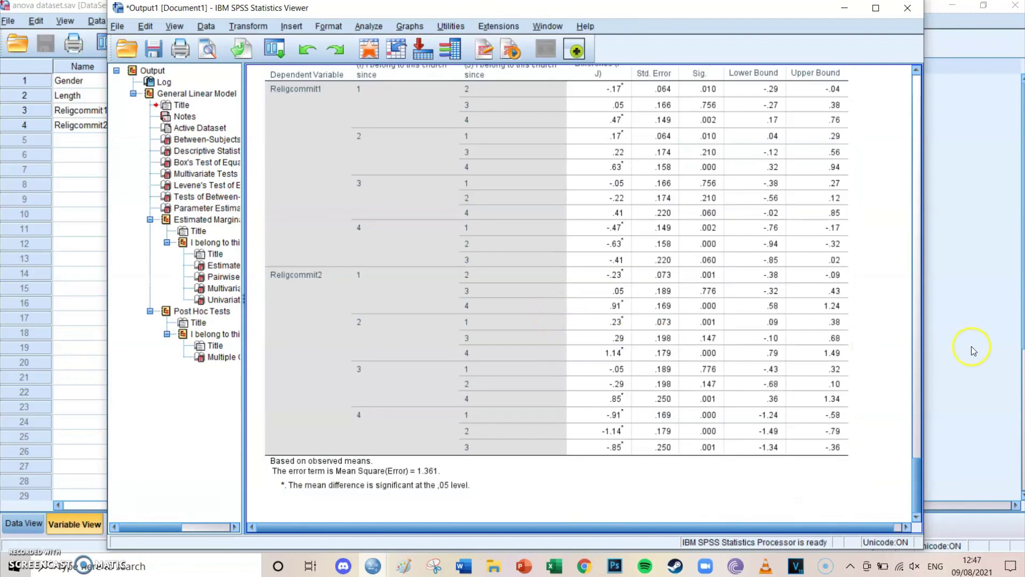
{"action": "scroll", "coordinate": [890, 342], "scroll_direction": "up", "scroll_amount": 2}
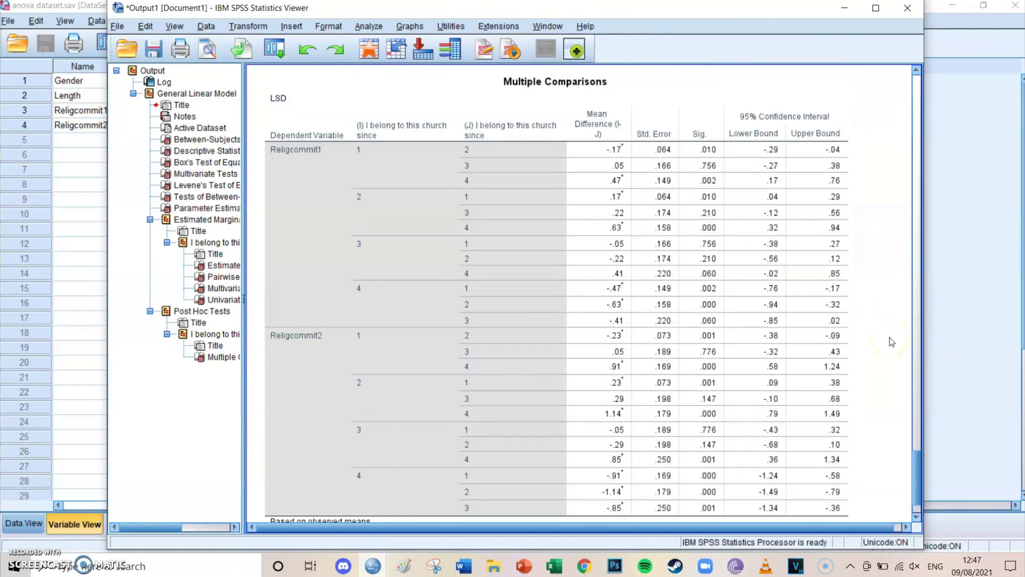
{"action": "scroll", "coordinate": [891, 341], "scroll_direction": "up", "scroll_amount": 4}
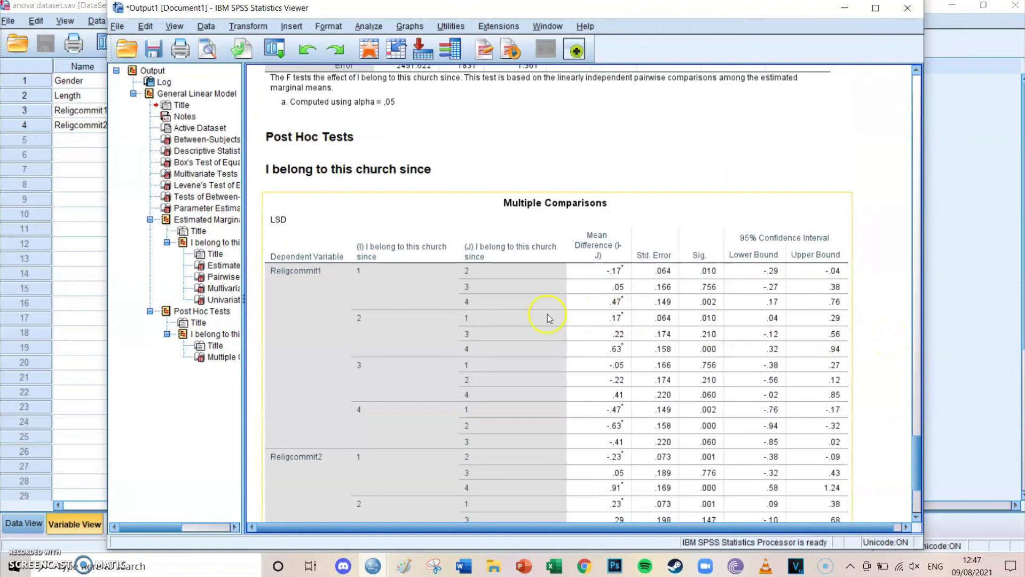
Select the 'I belong to this church since' heading and the LSD Multiple Comparisons table
{"action": "left_click", "coordinate": [363, 168]}
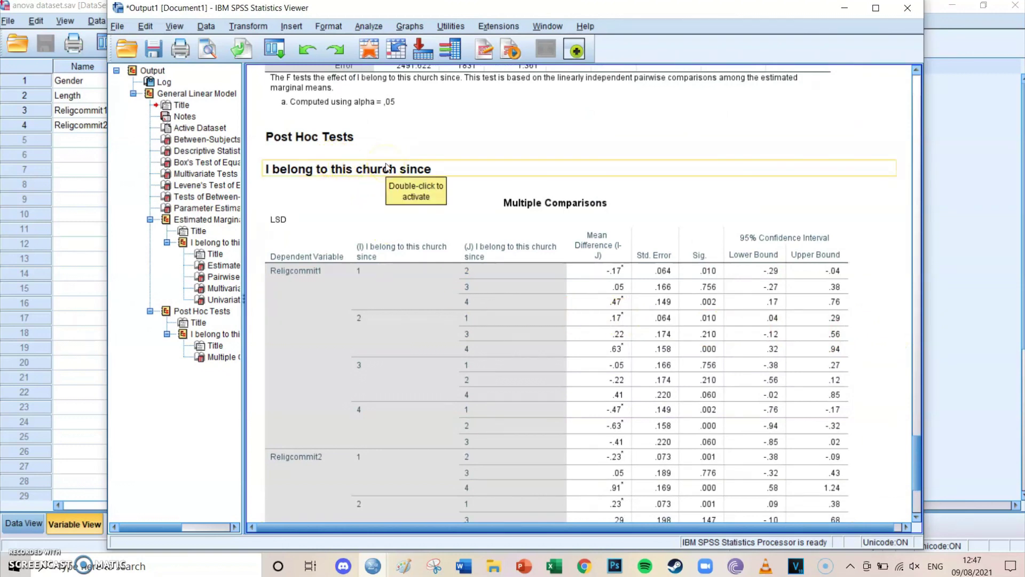
{"action": "left_click", "coordinate": [386, 162]}
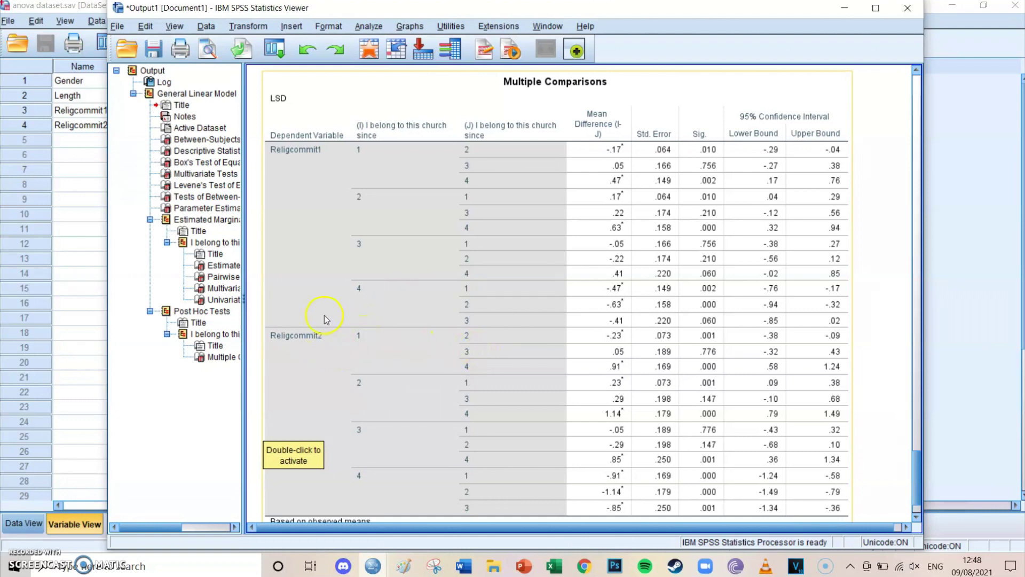
{"action": "left_click", "coordinate": [279, 203]}
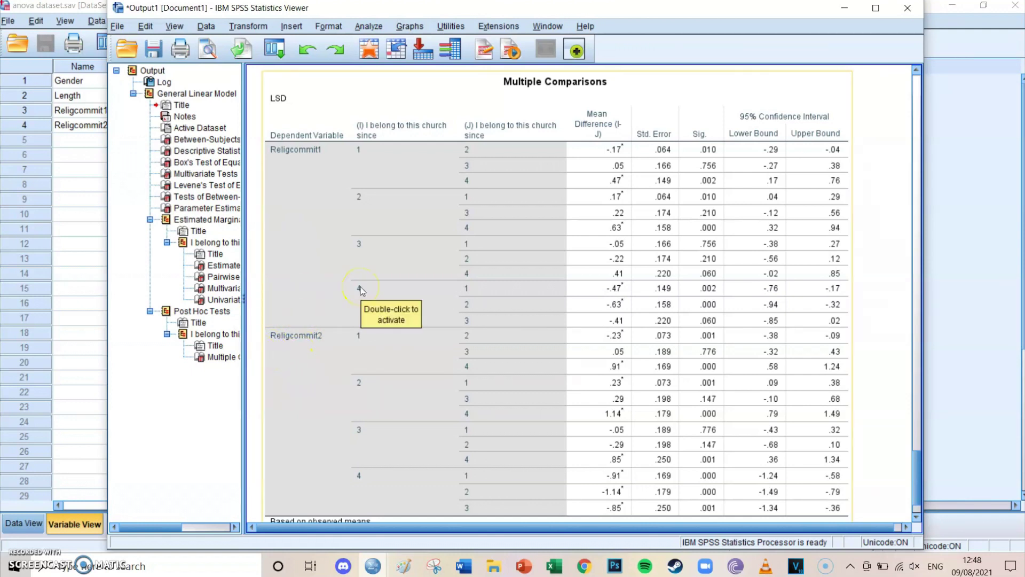
{"action": "left_click", "coordinate": [258, 332]}
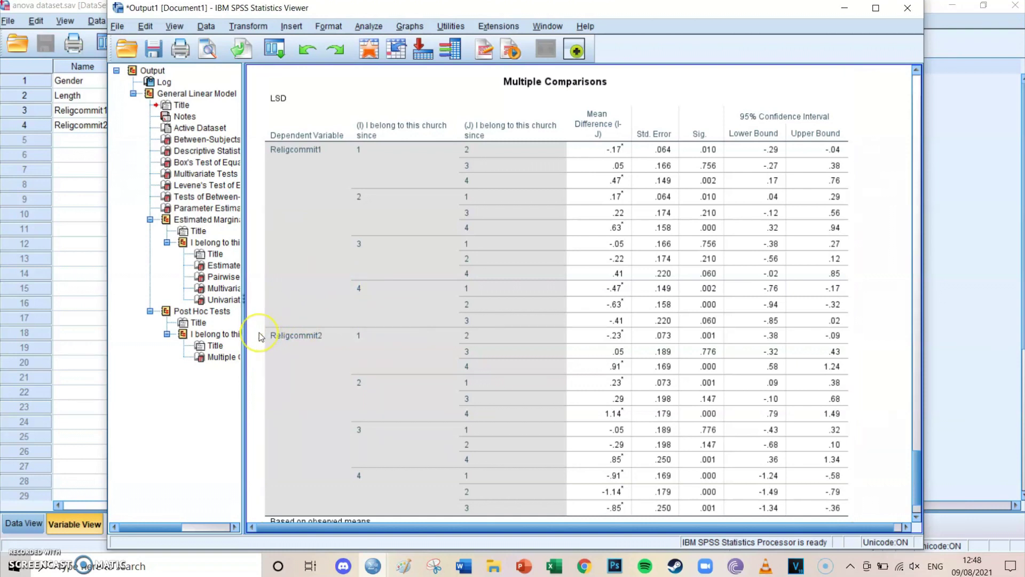
Select the Univariate Tests (F 6.009 and 13.952) and Multivariate Tests tables for church membership
{"action": "scroll", "coordinate": [258, 332], "scroll_direction": "up", "scroll_amount": 8}
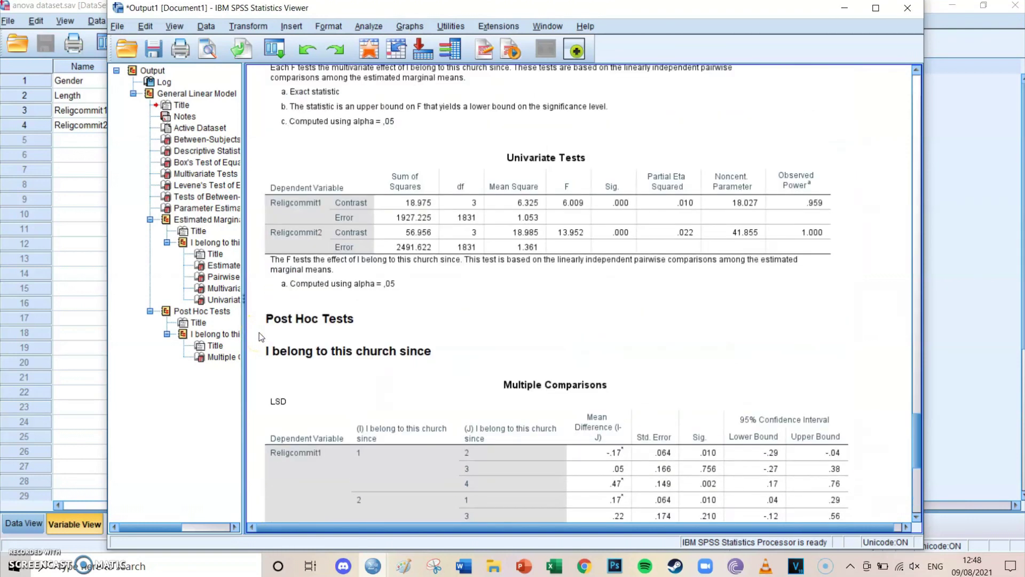
{"action": "left_click", "coordinate": [454, 263]}
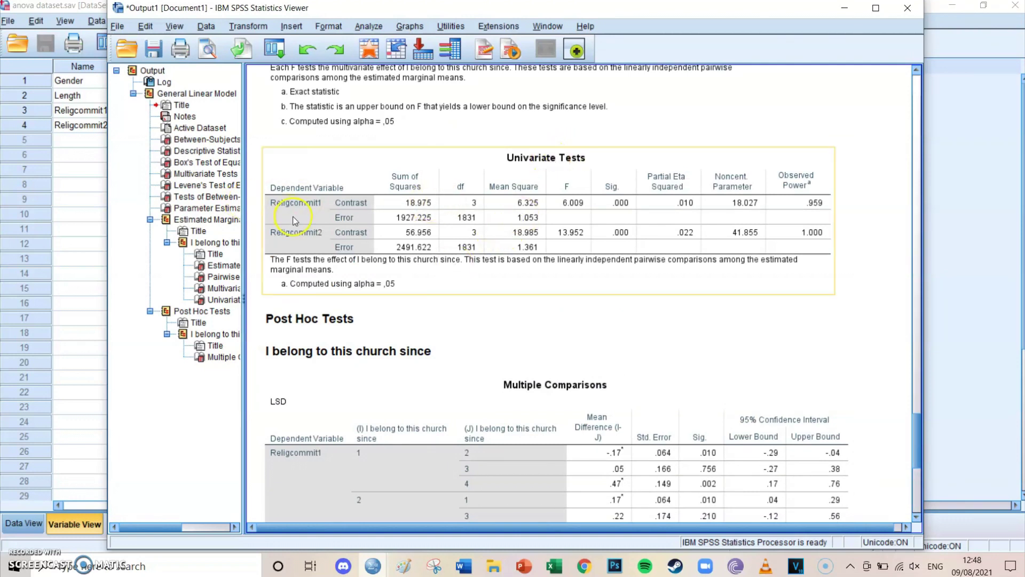
{"action": "scroll", "coordinate": [252, 227], "scroll_direction": "up", "scroll_amount": 6}
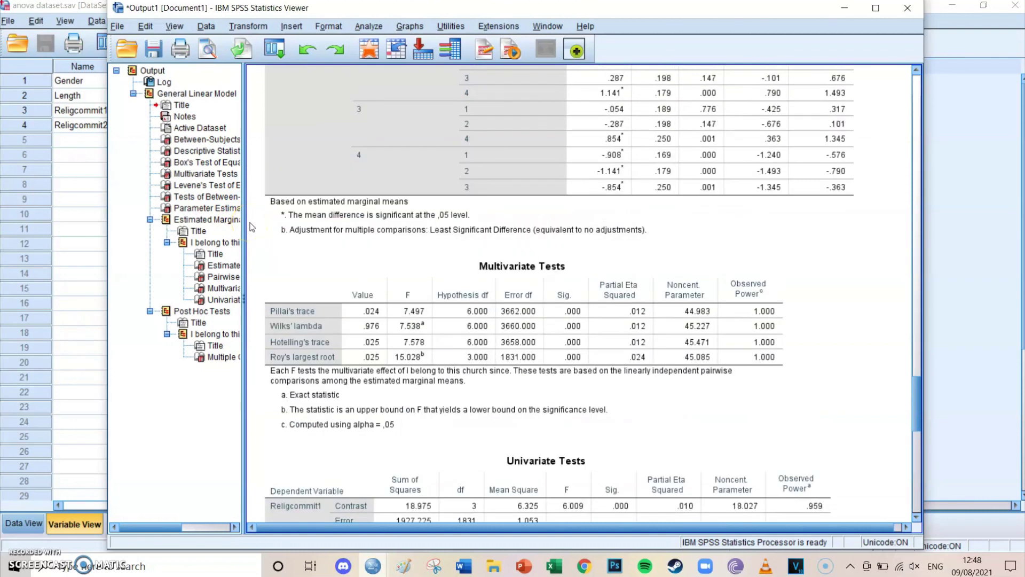
{"action": "left_click", "coordinate": [288, 261]}
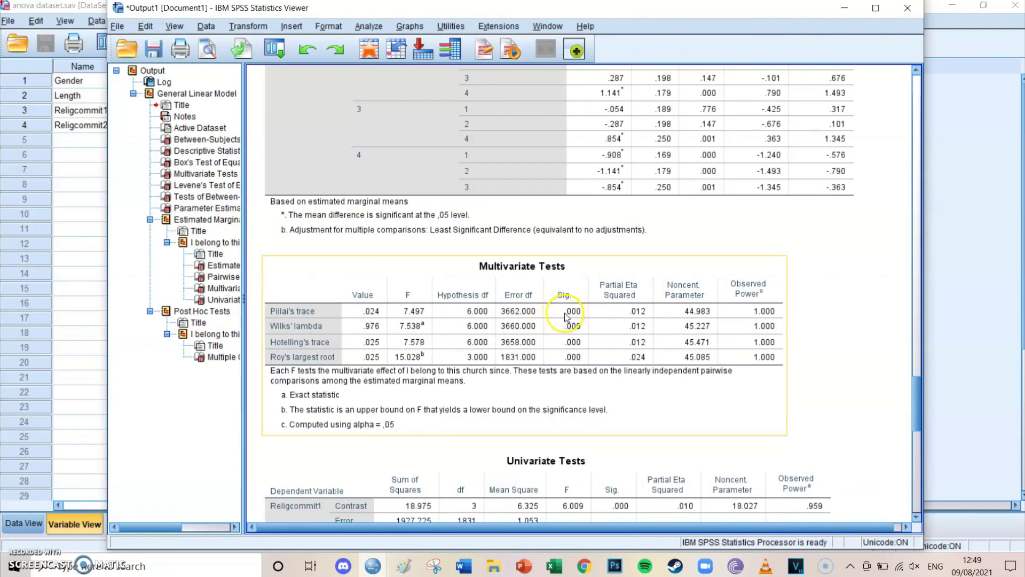
{"action": "left_click", "coordinate": [257, 321]}
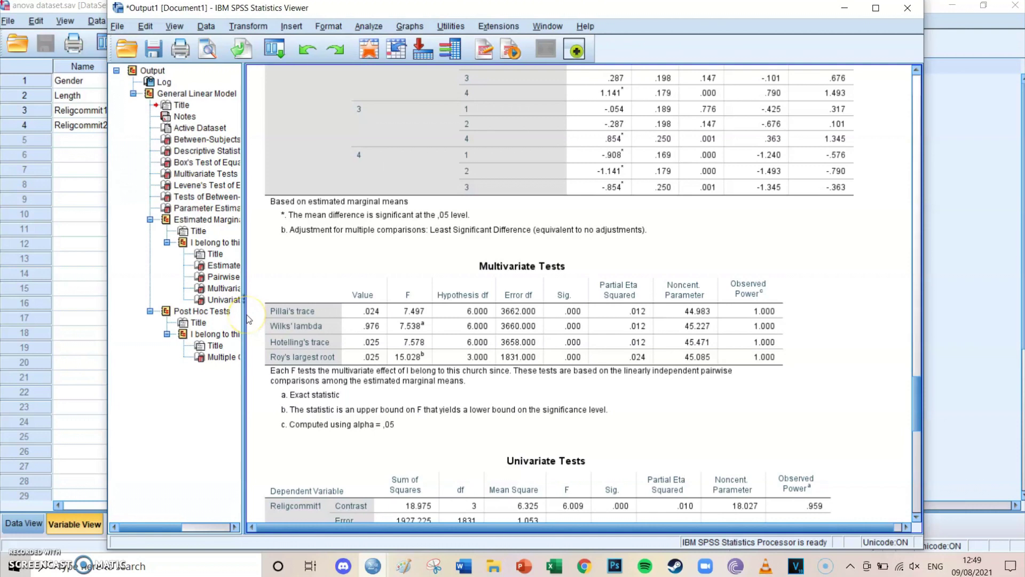
{"action": "scroll", "coordinate": [247, 319], "scroll_direction": "down", "scroll_amount": 3}
{"action": "left_click", "coordinate": [276, 304]}
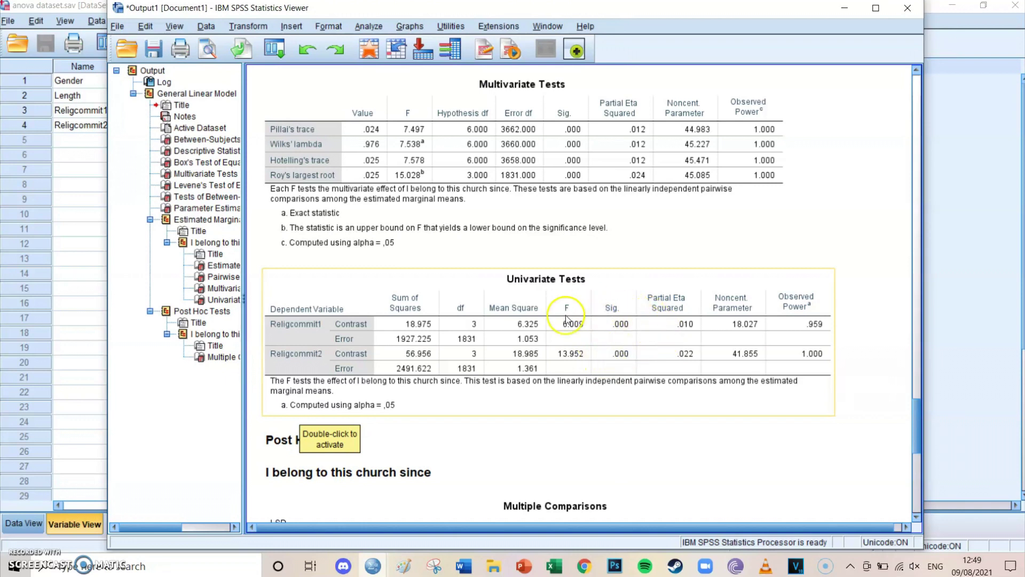
Scroll between Box's M, Multivariate Tests and Levene's Test (trimmed-mean Sig. .679, .179)
{"action": "scroll", "coordinate": [593, 363], "scroll_direction": "down", "scroll_amount": 5}
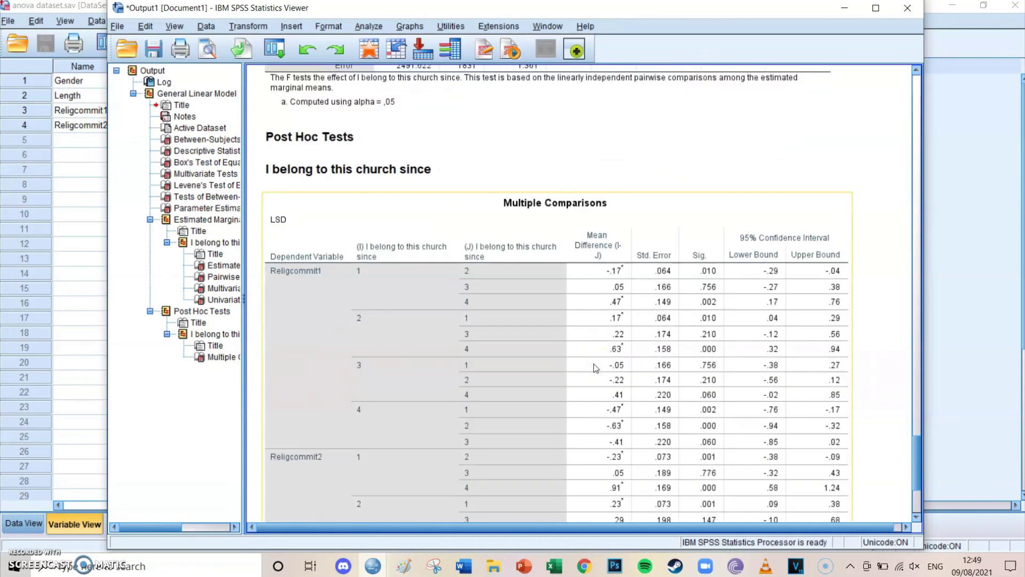
{"action": "scroll", "coordinate": [596, 367], "scroll_direction": "down", "scroll_amount": 4}
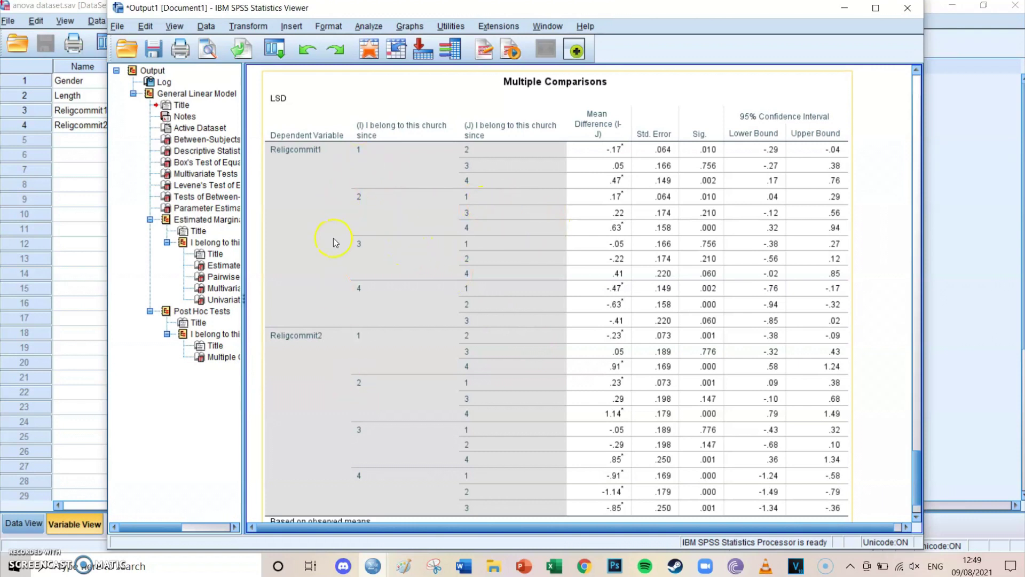
{"action": "scroll", "coordinate": [338, 280], "scroll_direction": "up", "scroll_amount": 20}
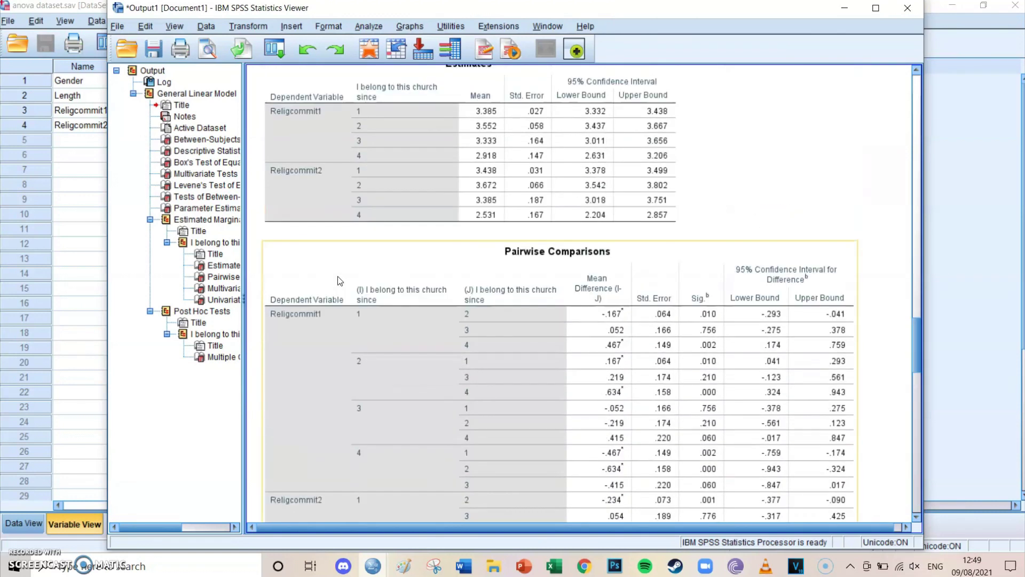
{"action": "scroll", "coordinate": [337, 280], "scroll_direction": "up", "scroll_amount": 15}
{"action": "scroll", "coordinate": [337, 280], "scroll_direction": "up", "scroll_amount": 3}
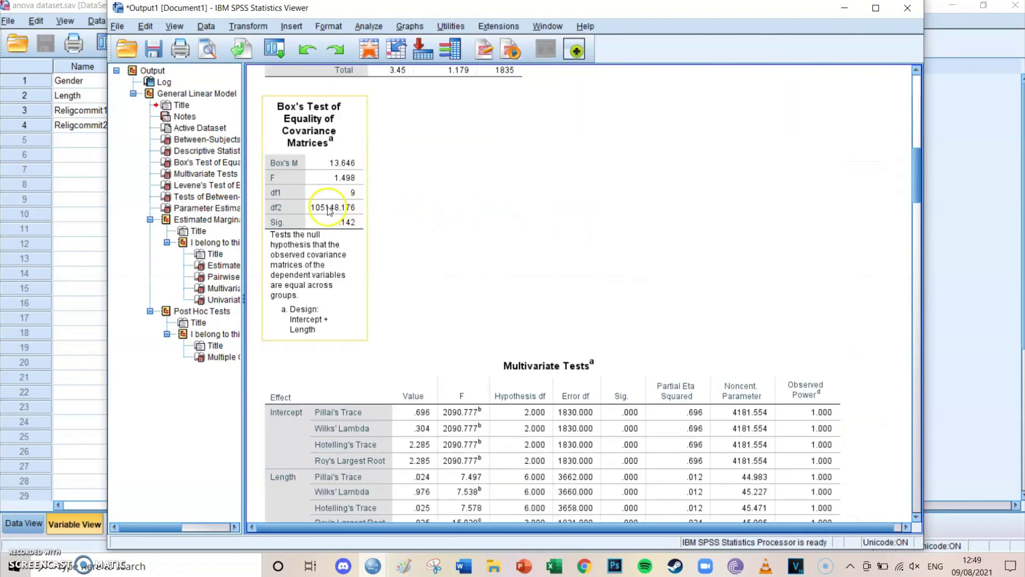
{"action": "scroll", "coordinate": [468, 261], "scroll_direction": "down", "scroll_amount": 9}
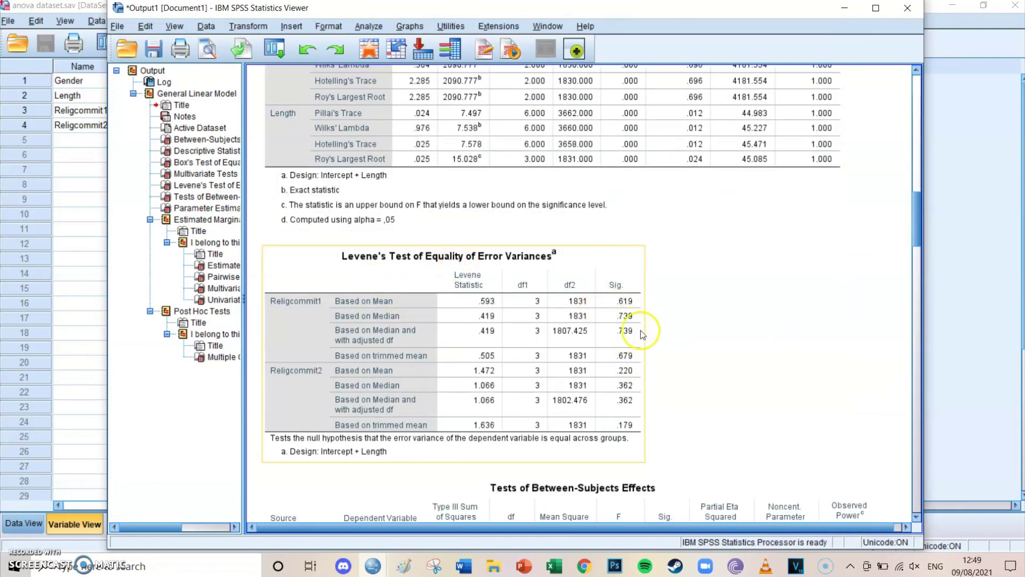
{"action": "scroll", "coordinate": [722, 326], "scroll_direction": "up", "scroll_amount": 3}
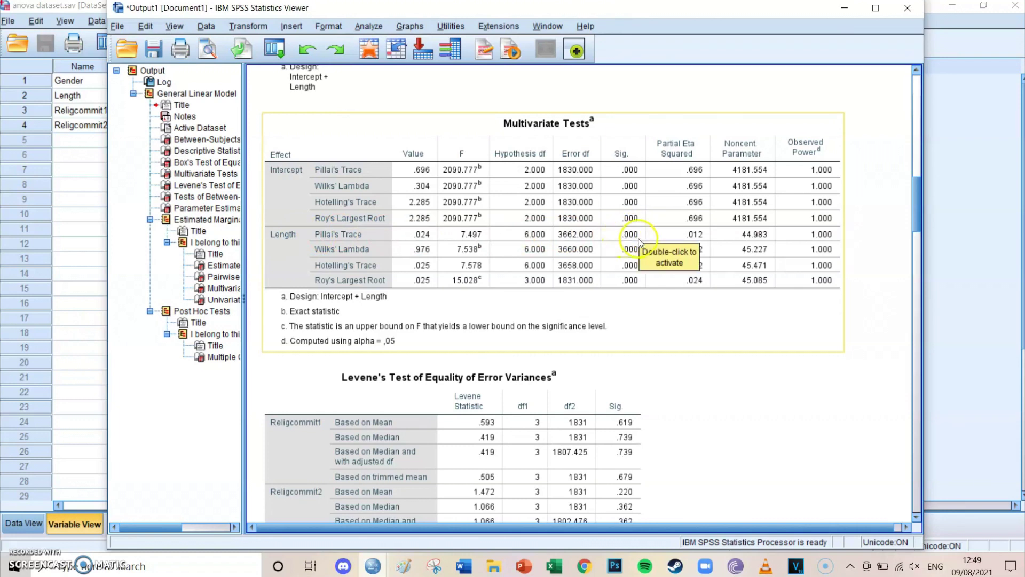
Move past Parameter Estimates and Estimated Marginal Means and select the Univariate Tests table
{"action": "left_click", "coordinate": [660, 362]}
{"action": "scroll", "coordinate": [674, 407], "scroll_direction": "down", "scroll_amount": 10}
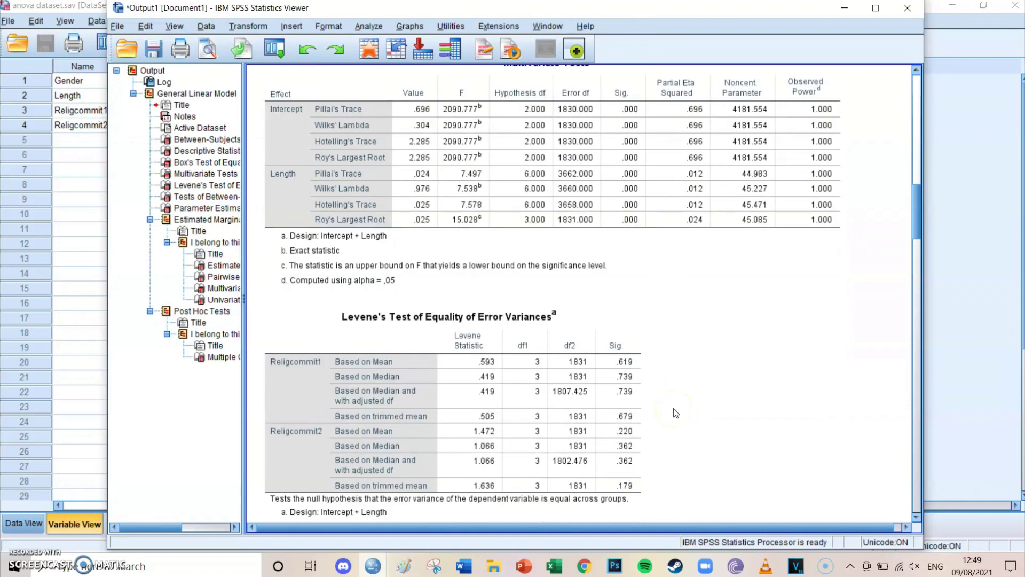
{"action": "scroll", "coordinate": [674, 408], "scroll_direction": "down", "scroll_amount": 15}
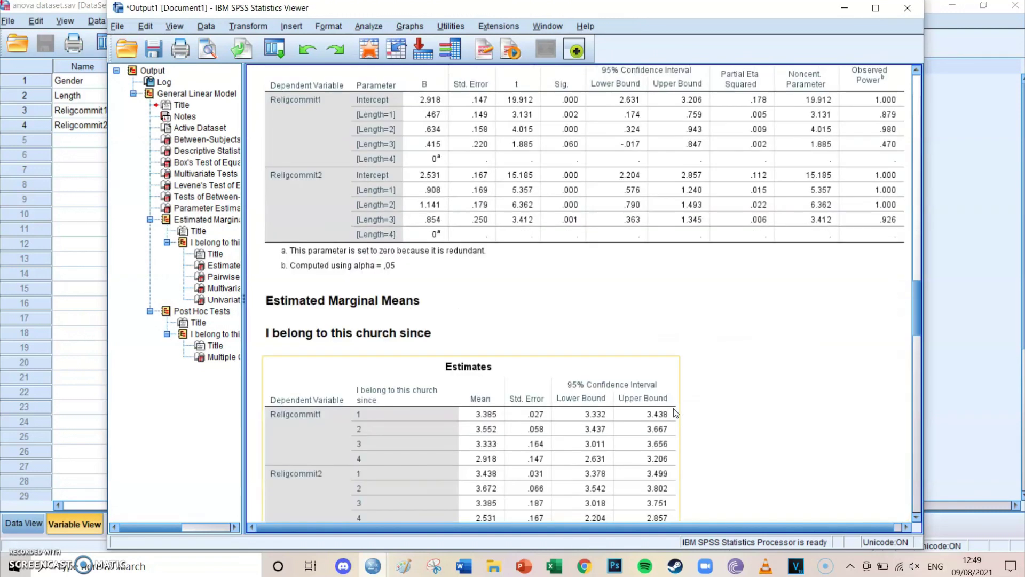
{"action": "scroll", "coordinate": [674, 407], "scroll_direction": "down", "scroll_amount": 8}
{"action": "left_click", "coordinate": [506, 238]}
{"action": "left_click", "coordinate": [352, 265]}
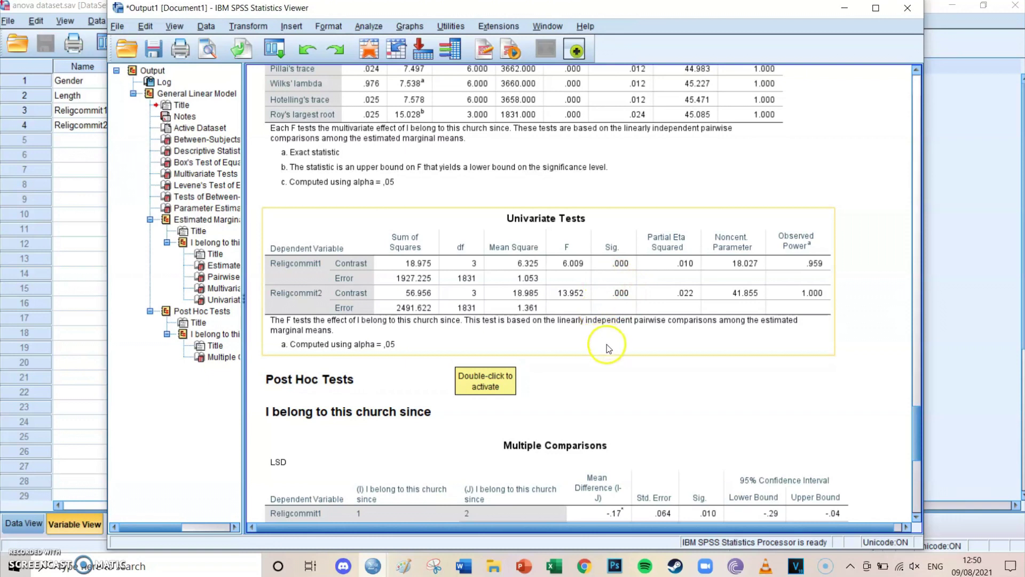
Review the Multiple Comparisons table: error Mean Square 1.361, differences flagged significant at .05
{"action": "scroll", "coordinate": [601, 367], "scroll_direction": "down", "scroll_amount": 10}
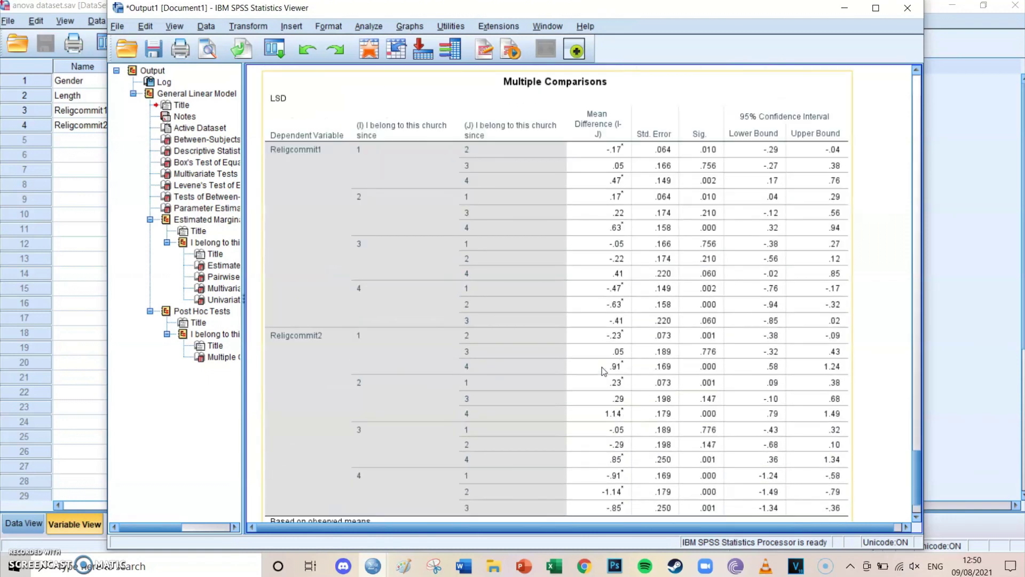
{"action": "scroll", "coordinate": [470, 344], "scroll_direction": "down", "scroll_amount": 3}
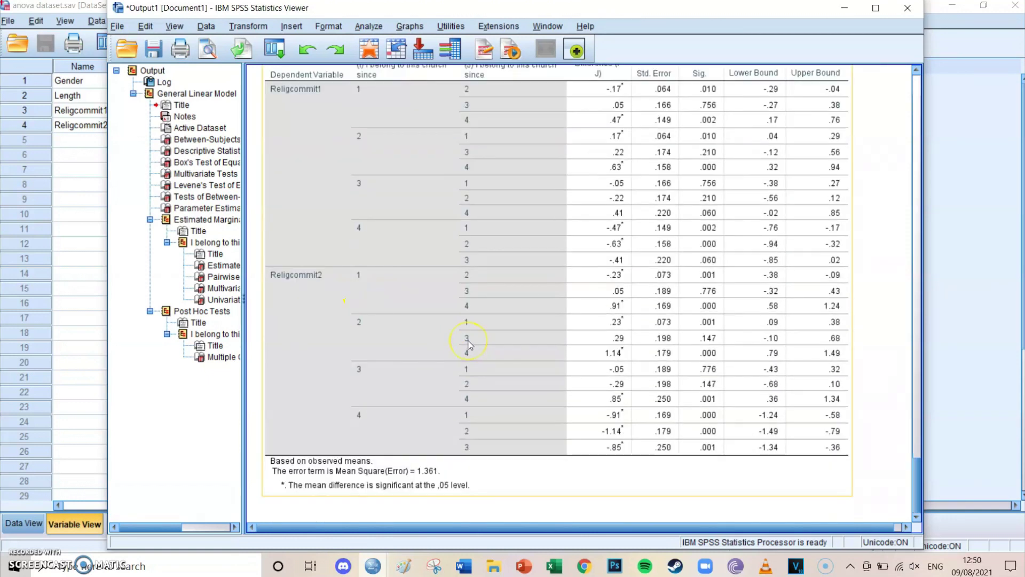
{"action": "scroll", "coordinate": [469, 344], "scroll_direction": "up", "scroll_amount": 10}
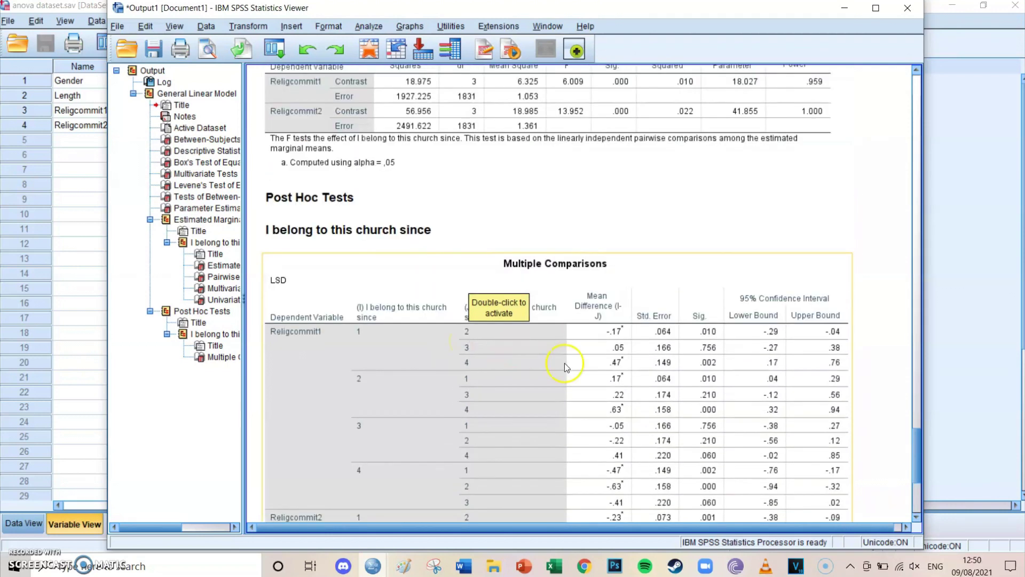
{"action": "scroll", "coordinate": [565, 363], "scroll_direction": "up", "scroll_amount": 2}
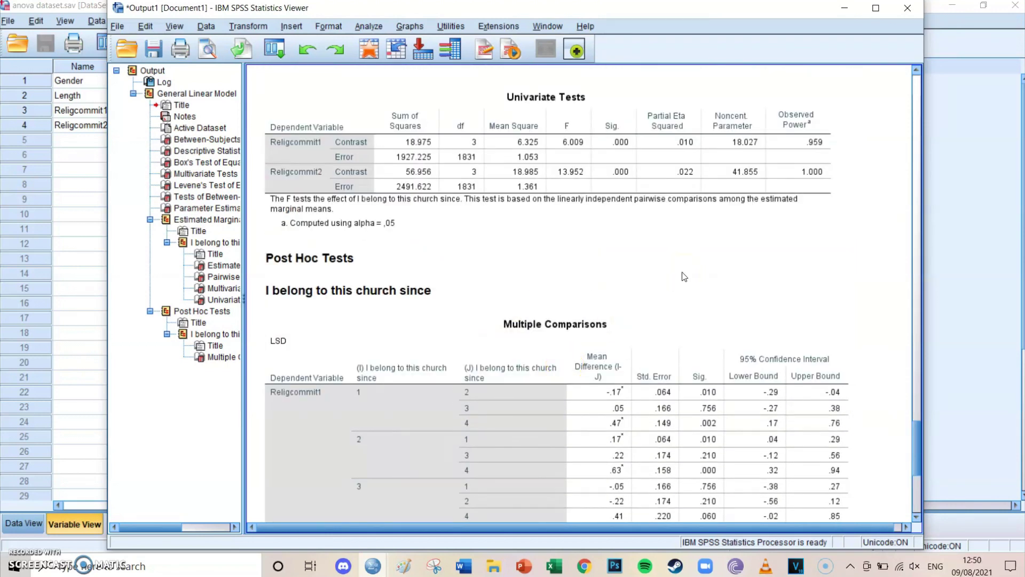